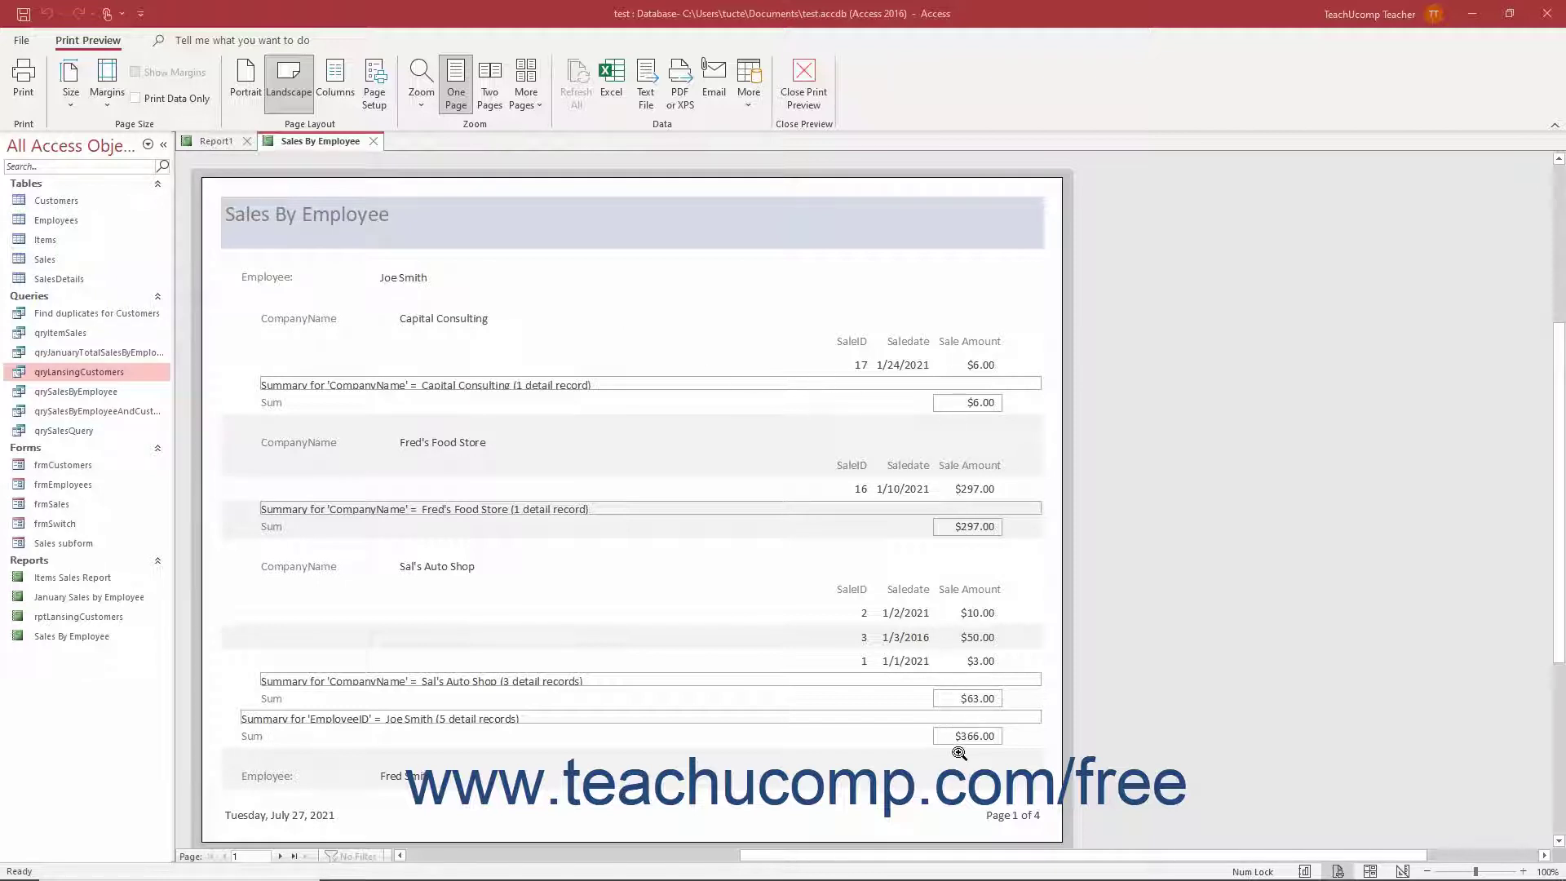
Step: Open Sales By Employee in Design View and inspect its EmployeeID Header, Footer and Sum box
{"action": "right_click", "coordinate": [304, 142]}
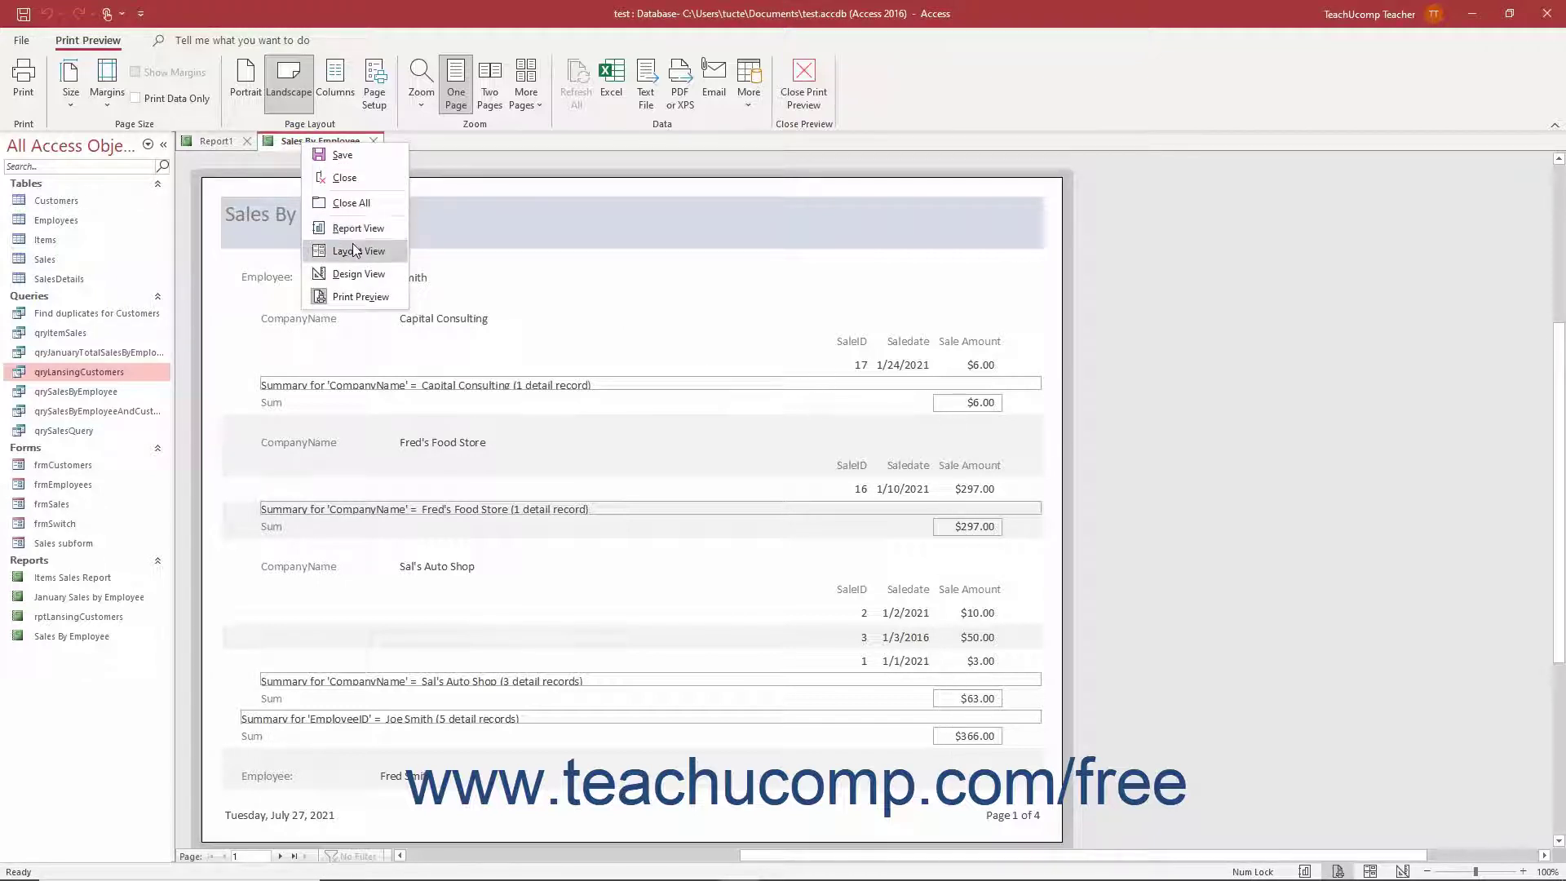
{"action": "left_click", "coordinate": [359, 274]}
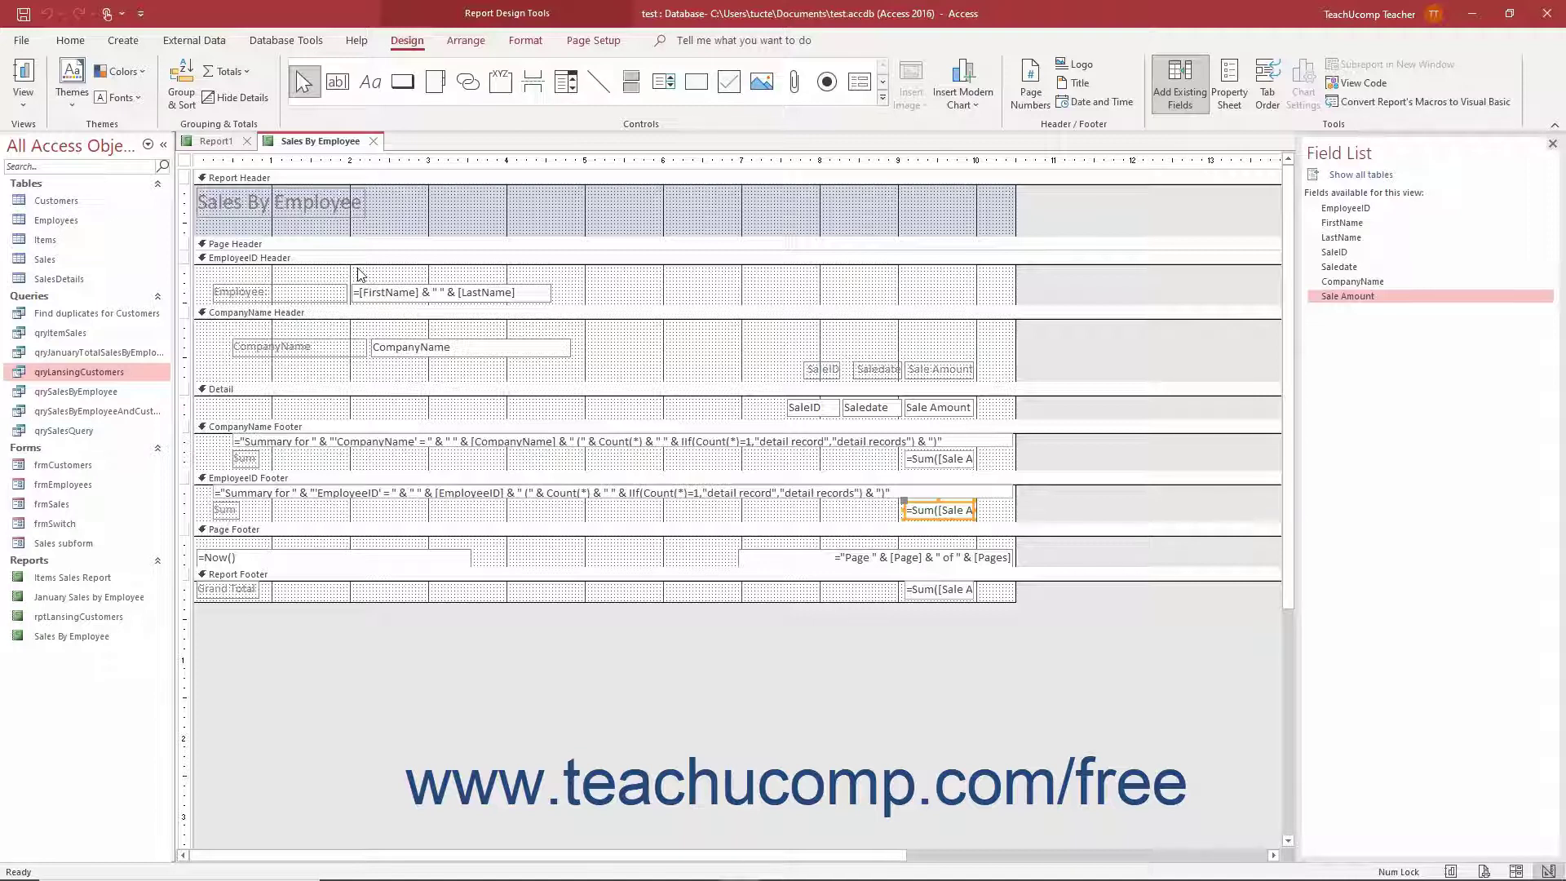
{"action": "left_click", "coordinate": [359, 274]}
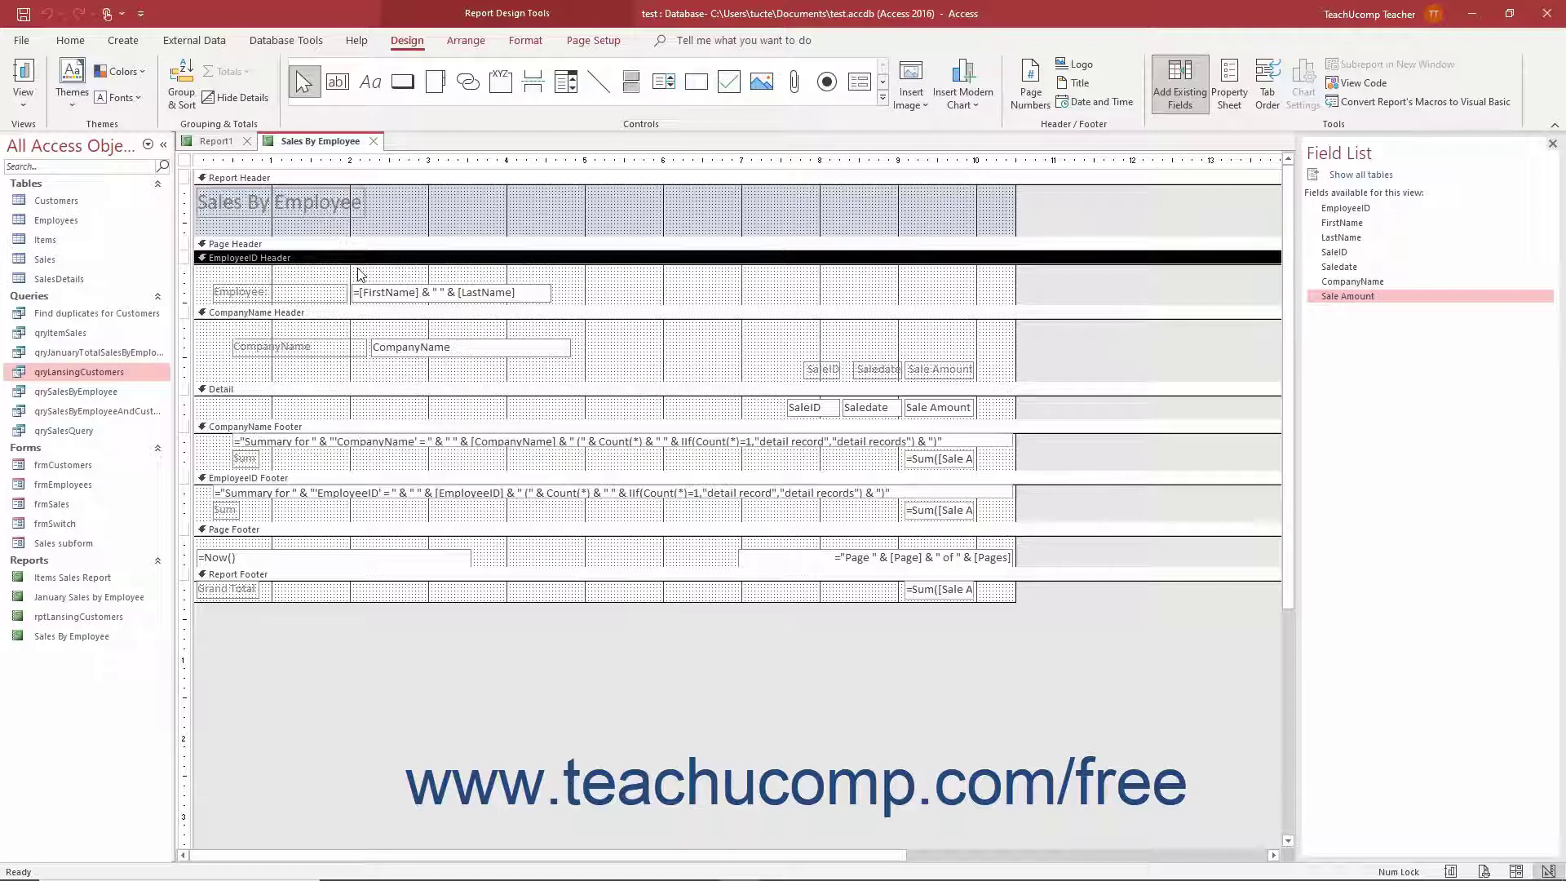
{"action": "left_click", "coordinate": [347, 479]}
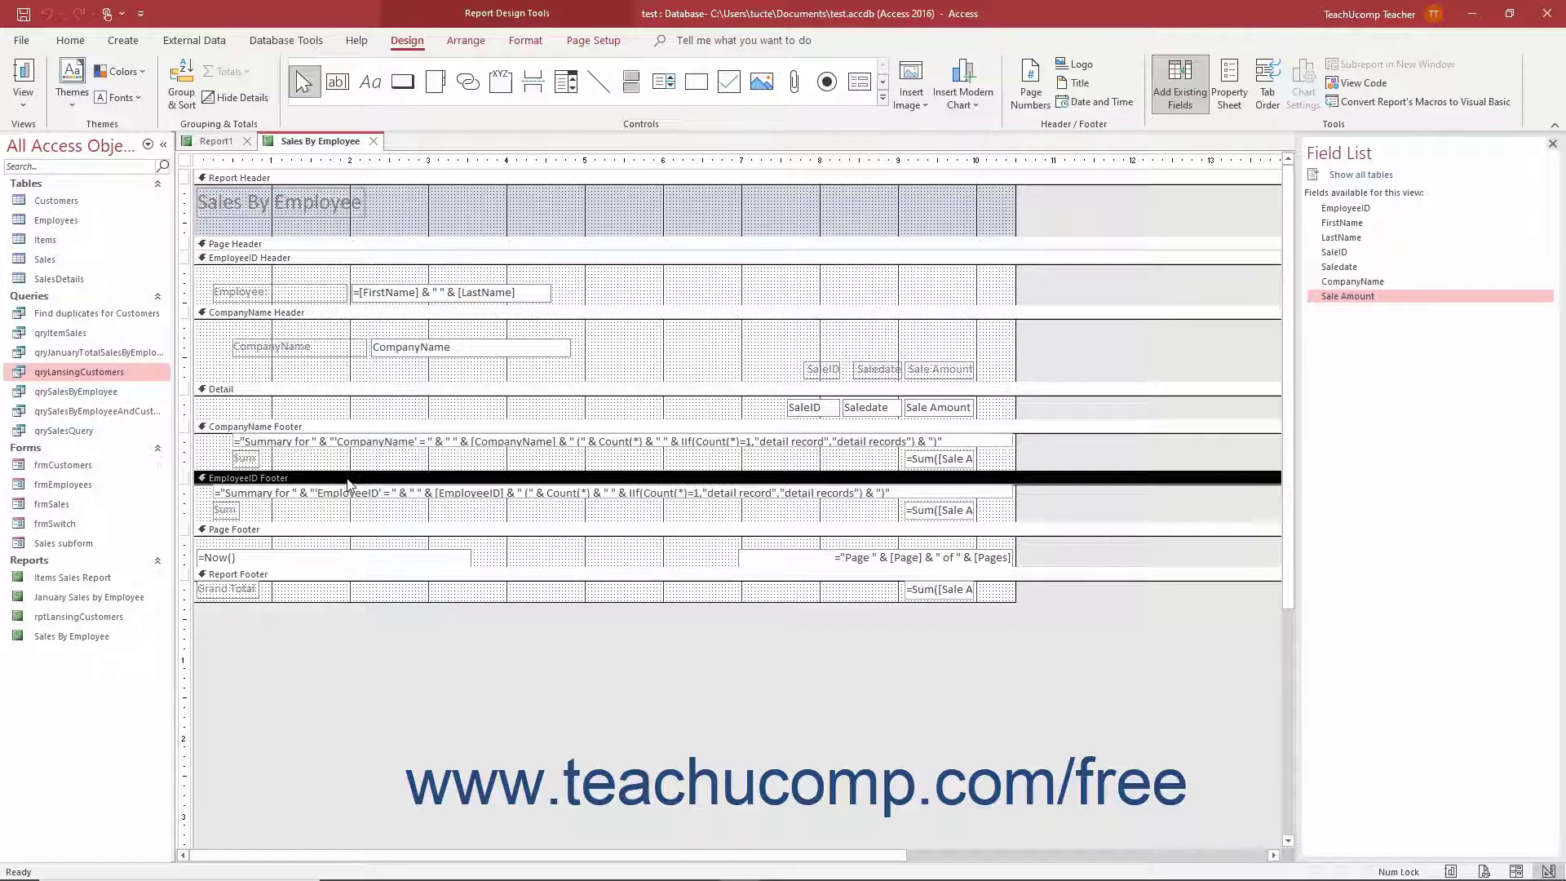
{"action": "left_click", "coordinate": [918, 509]}
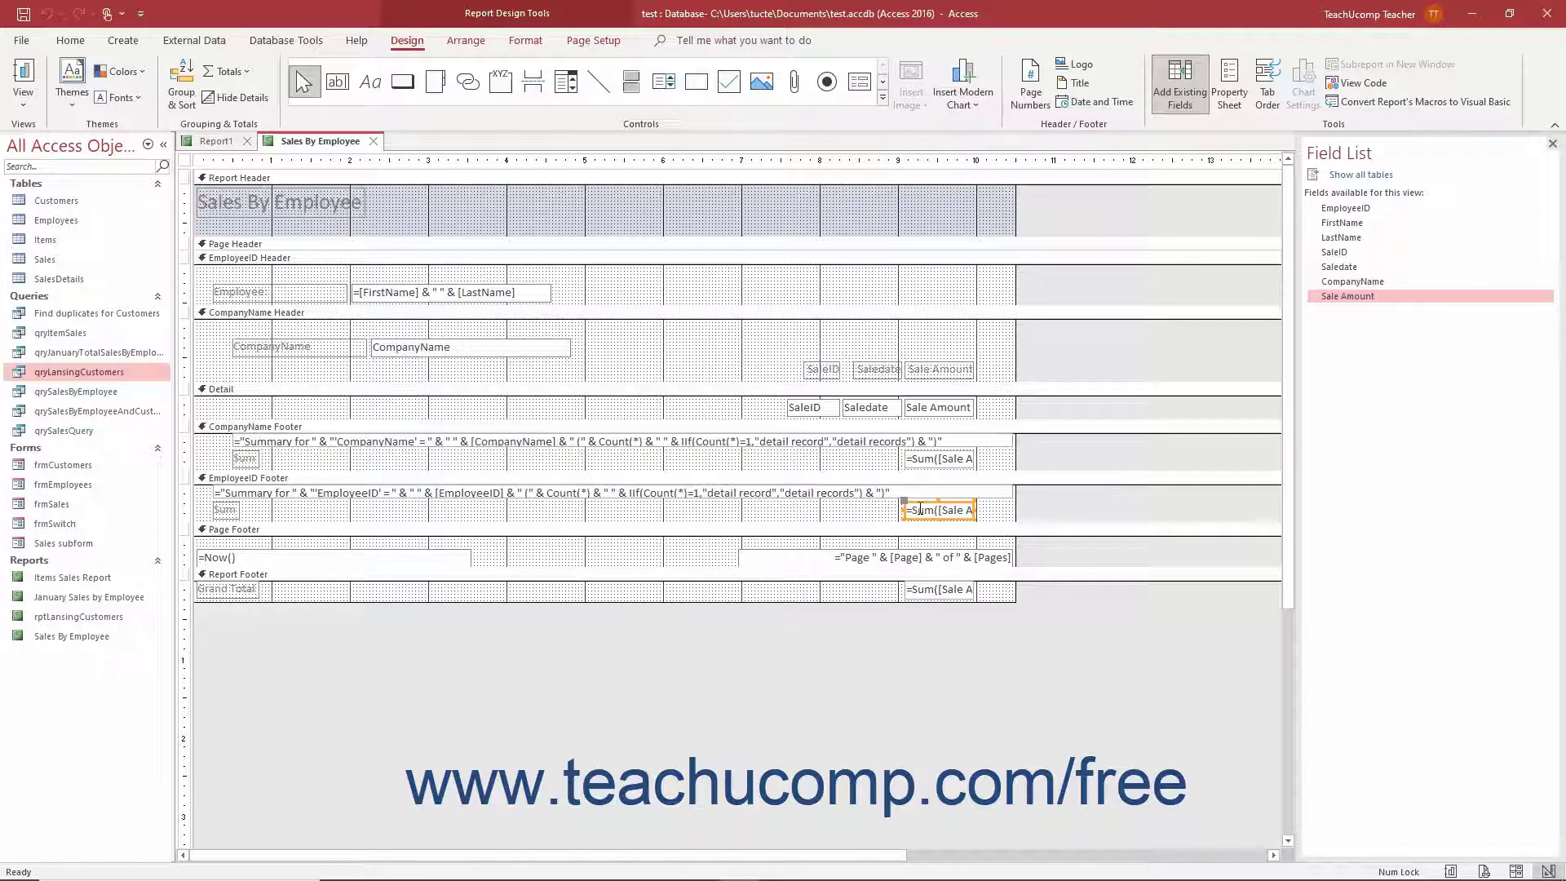
Step: Close Sales By Employee and add a SaleID grouping level to Report1 via Group & Sort
{"action": "left_click", "coordinate": [374, 141]}
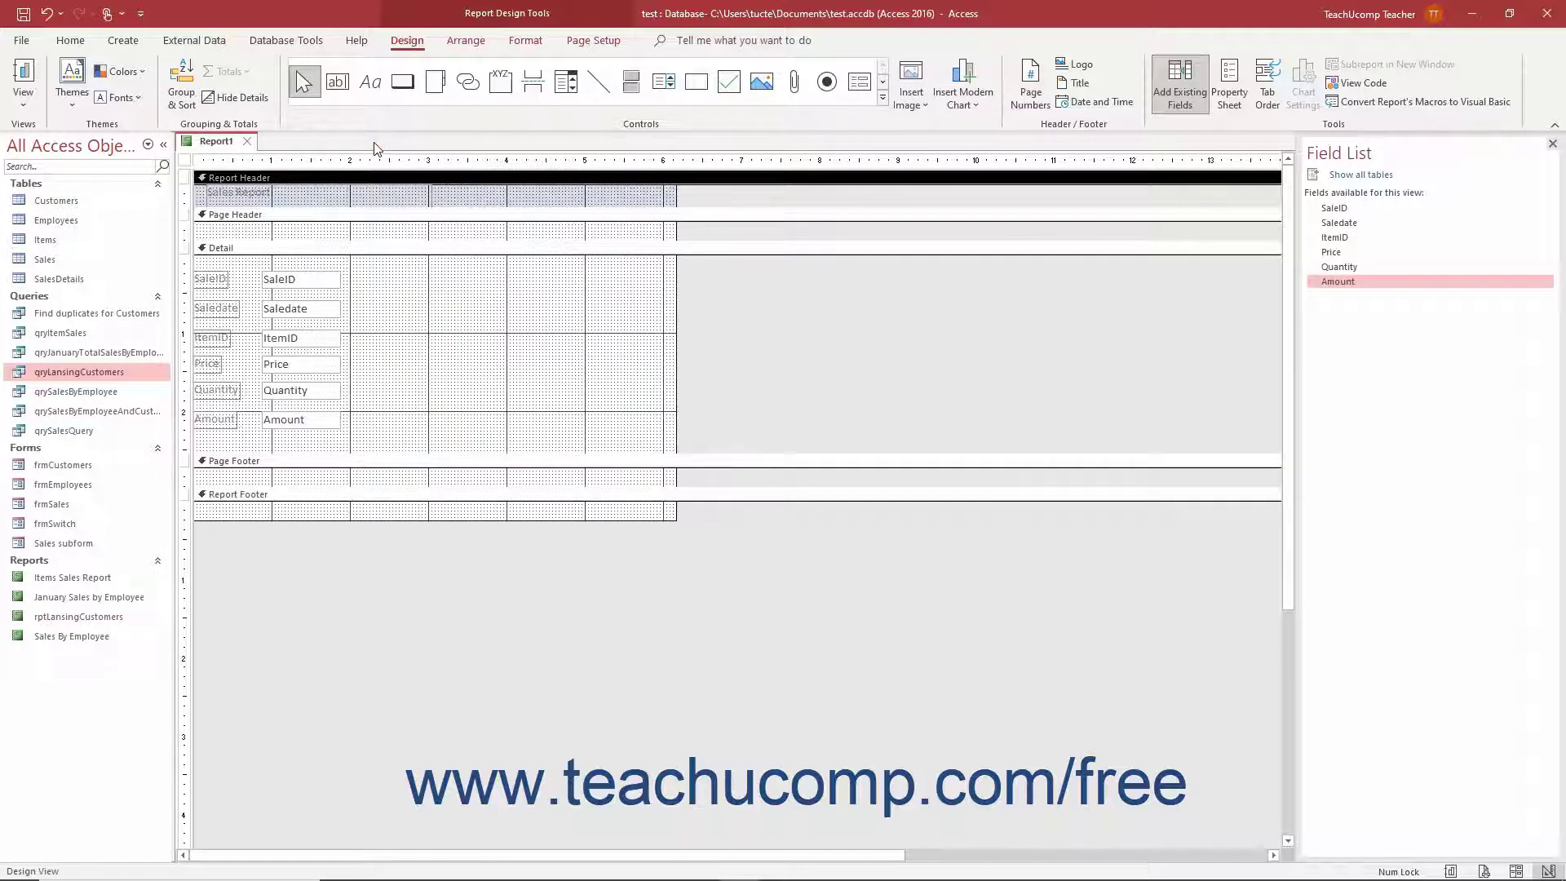
{"action": "left_click", "coordinate": [192, 95]}
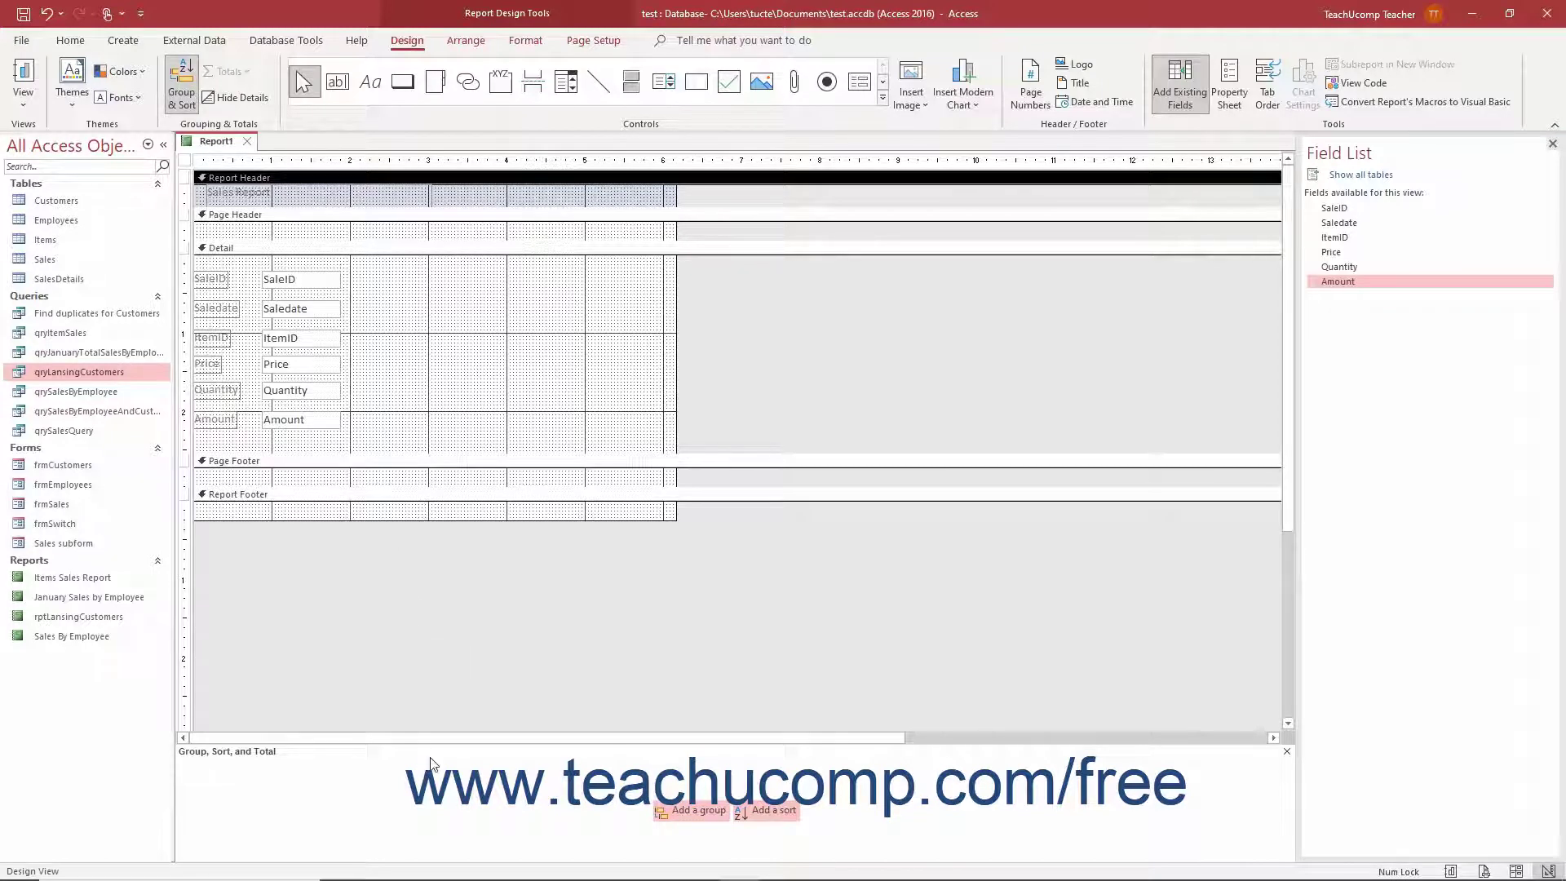
{"action": "left_click", "coordinate": [673, 817]}
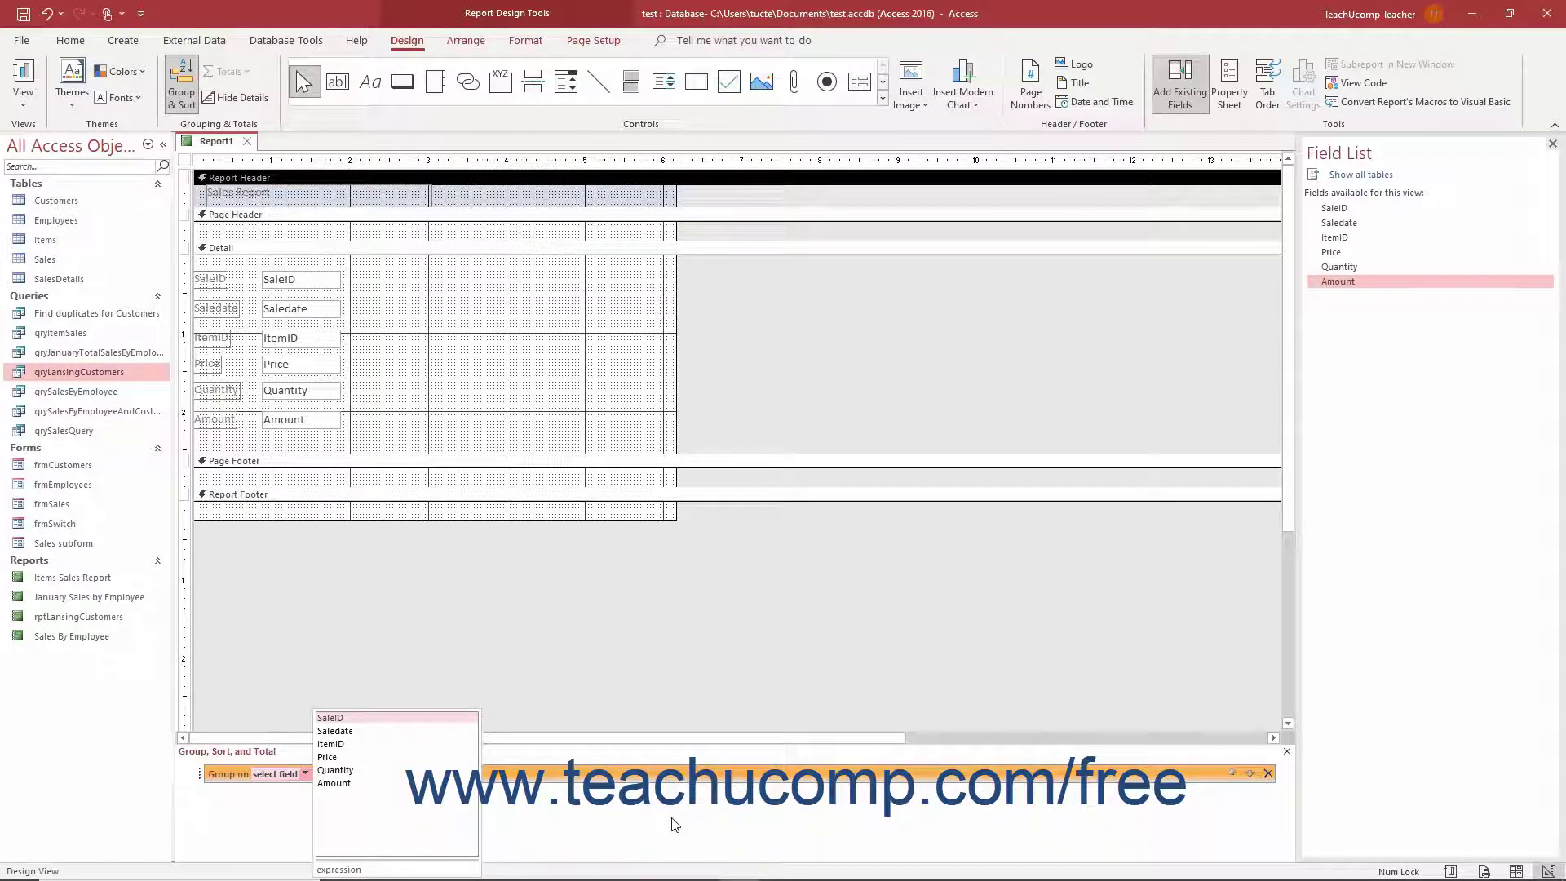
{"action": "left_click", "coordinate": [346, 719]}
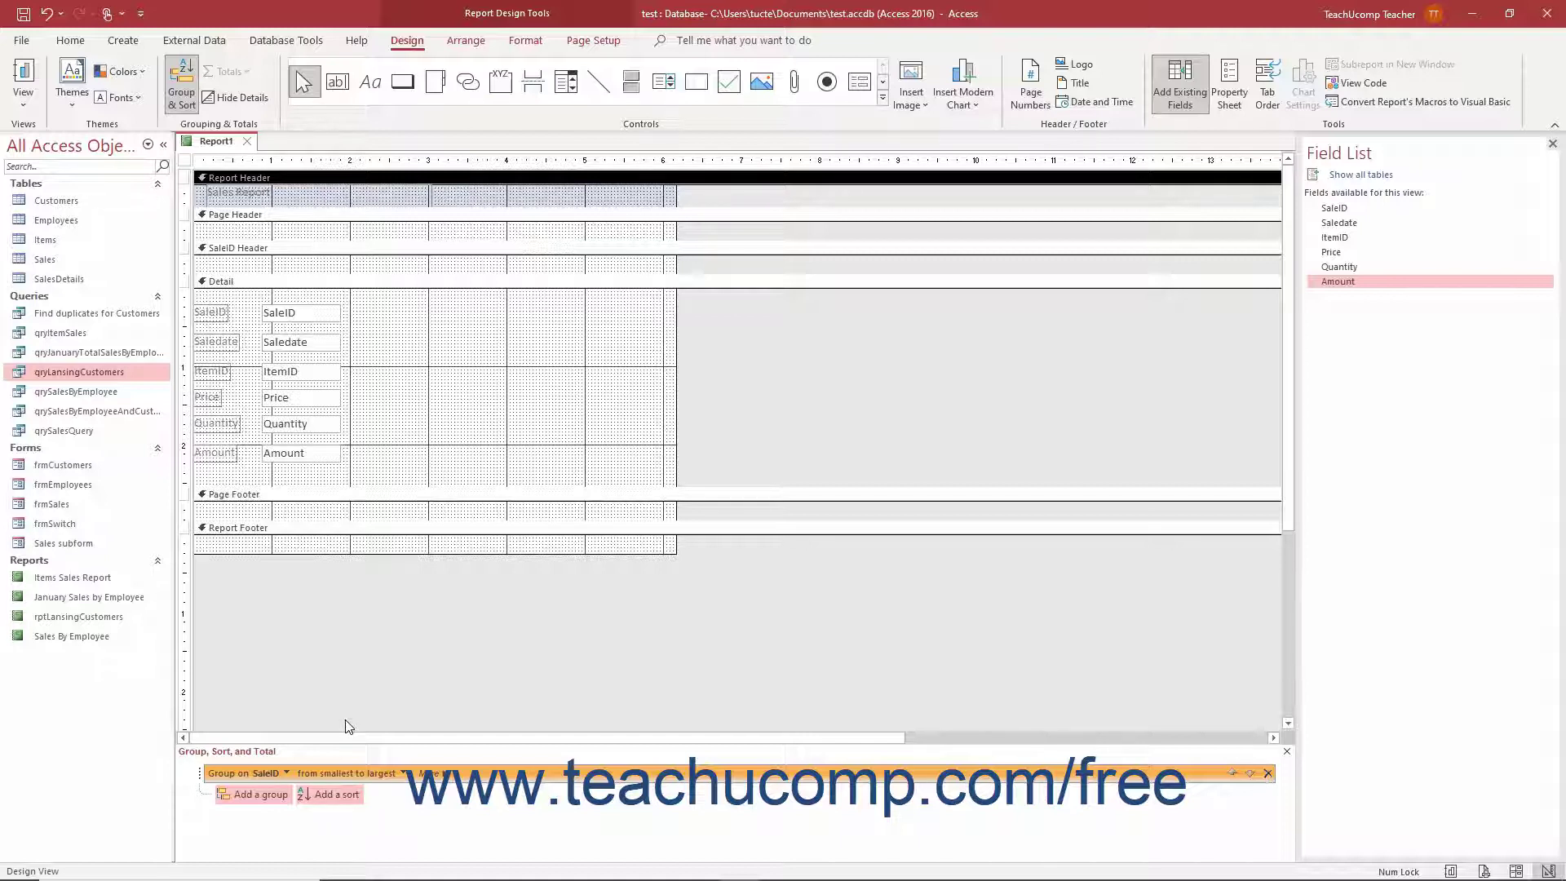
Step: Expand the SaleID group options, keeping SaleID and smallest-to-largest order, and check the interval choices
{"action": "left_click", "coordinate": [432, 773]}
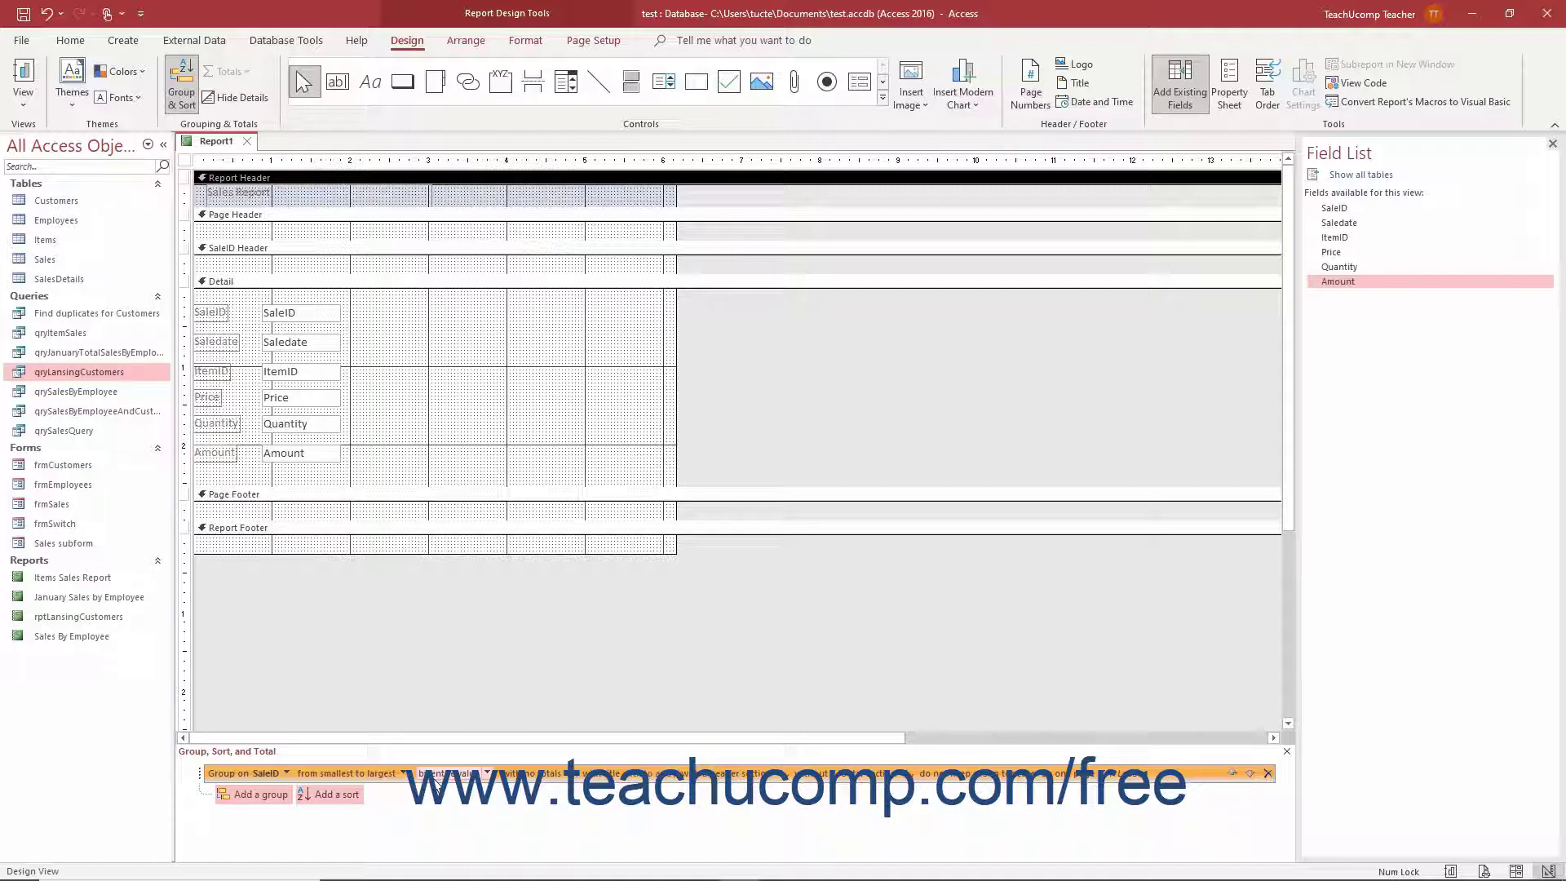
{"action": "left_click", "coordinate": [288, 774]}
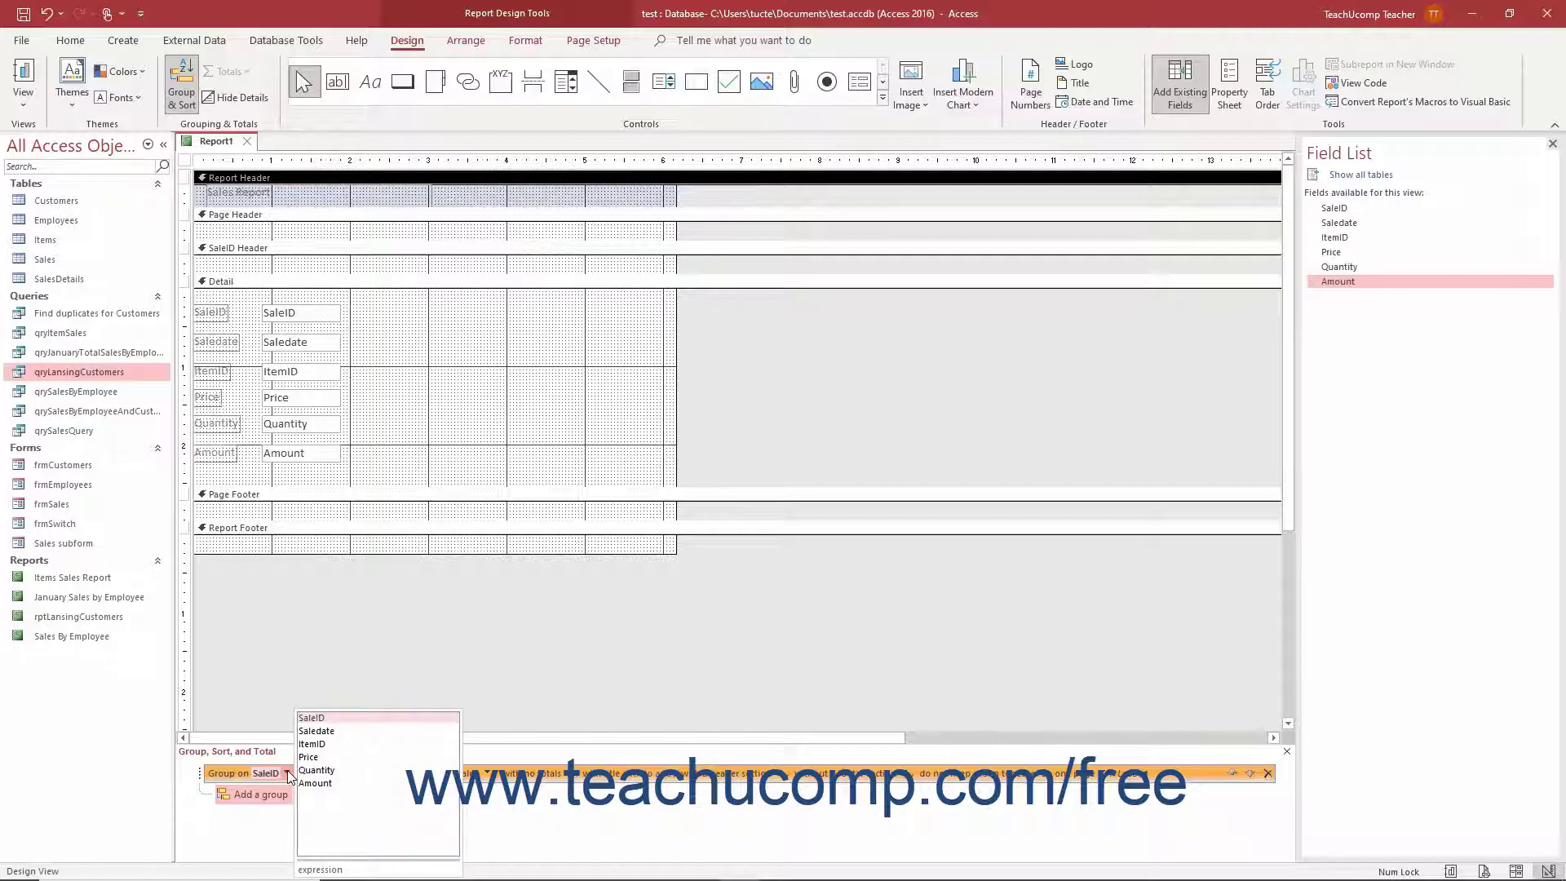
{"action": "left_click", "coordinate": [288, 773]}
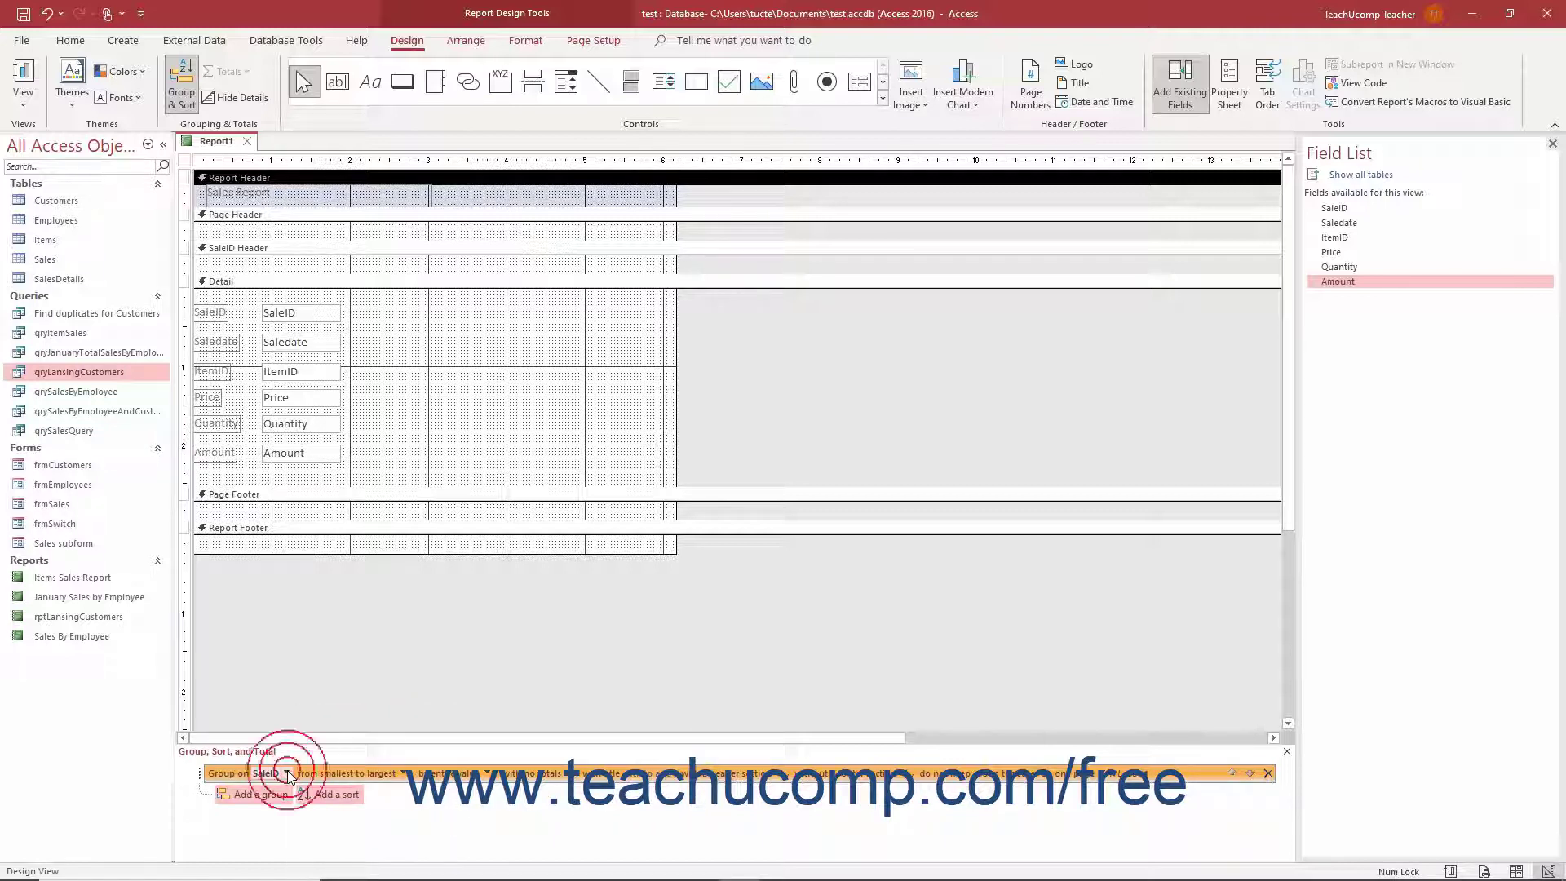
{"action": "left_click", "coordinate": [405, 775]}
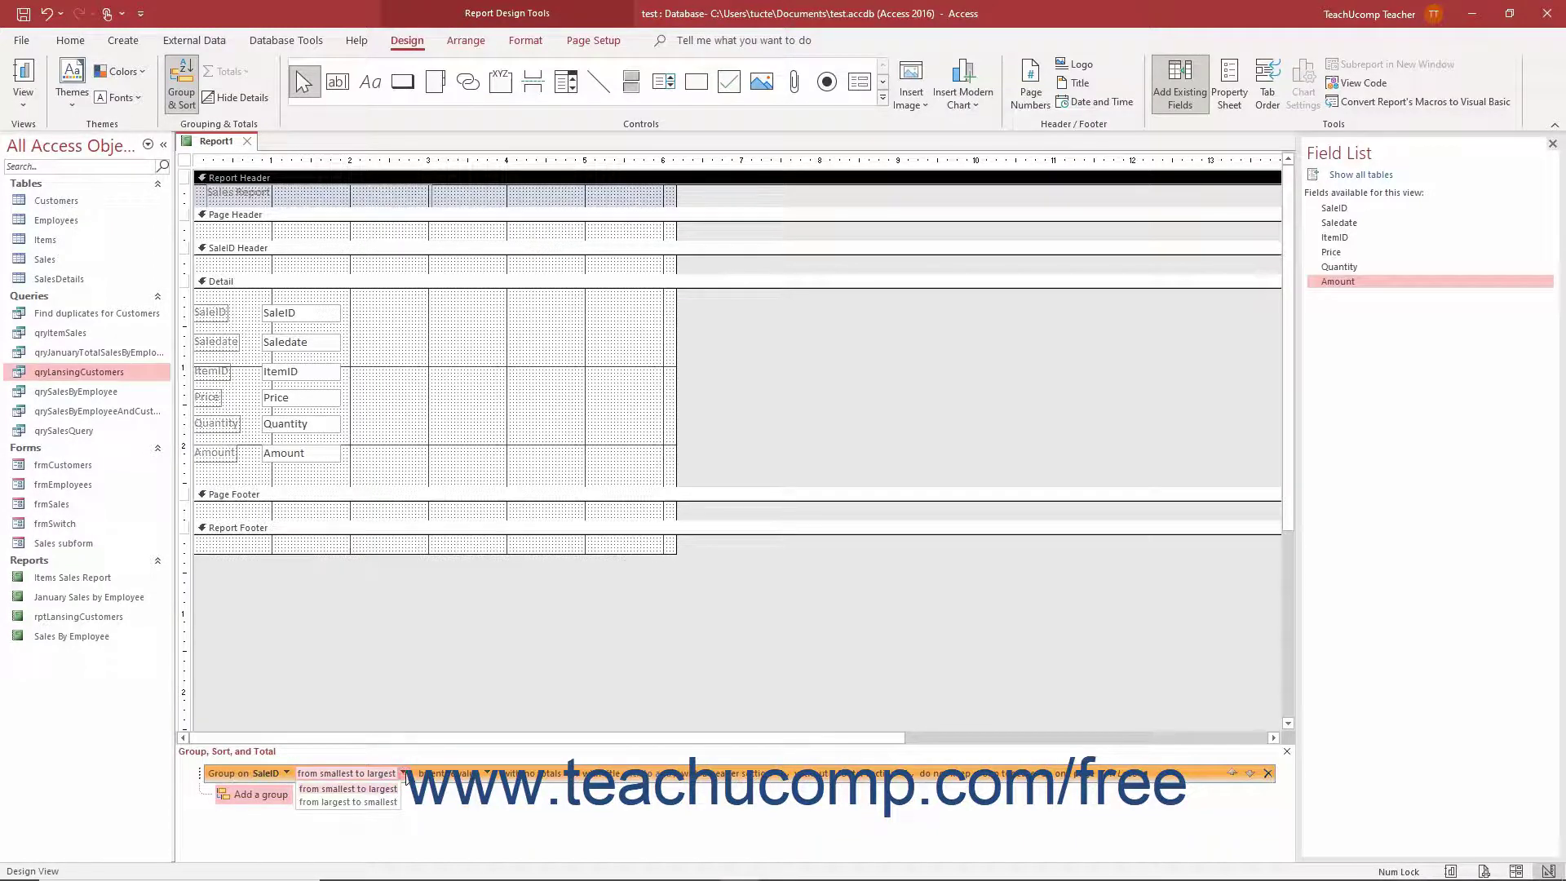
{"action": "left_click", "coordinate": [395, 789]}
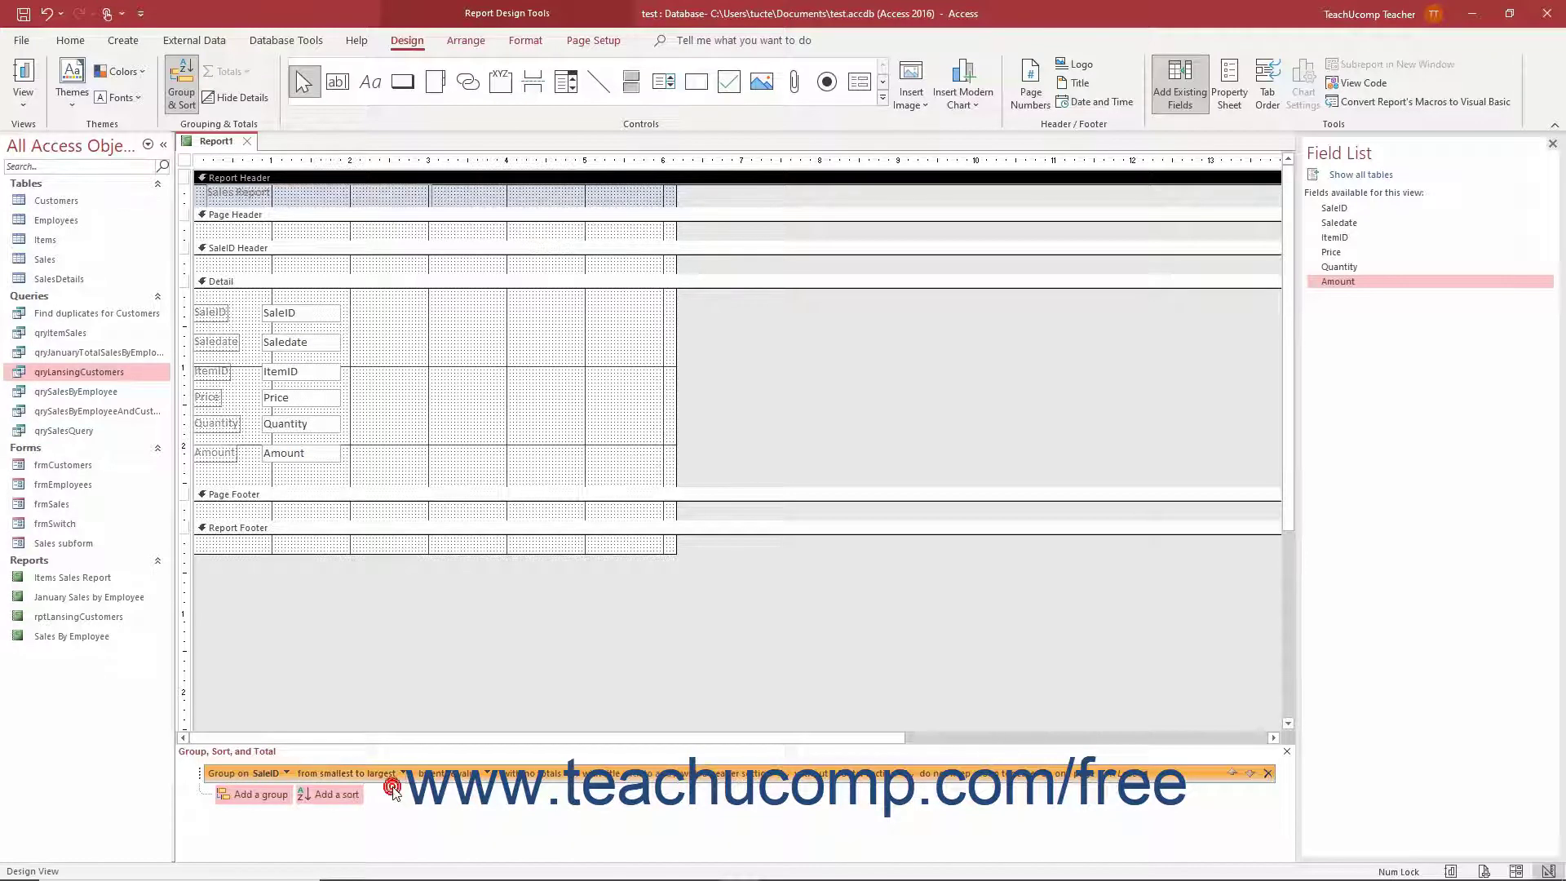
{"action": "left_click", "coordinate": [488, 774]}
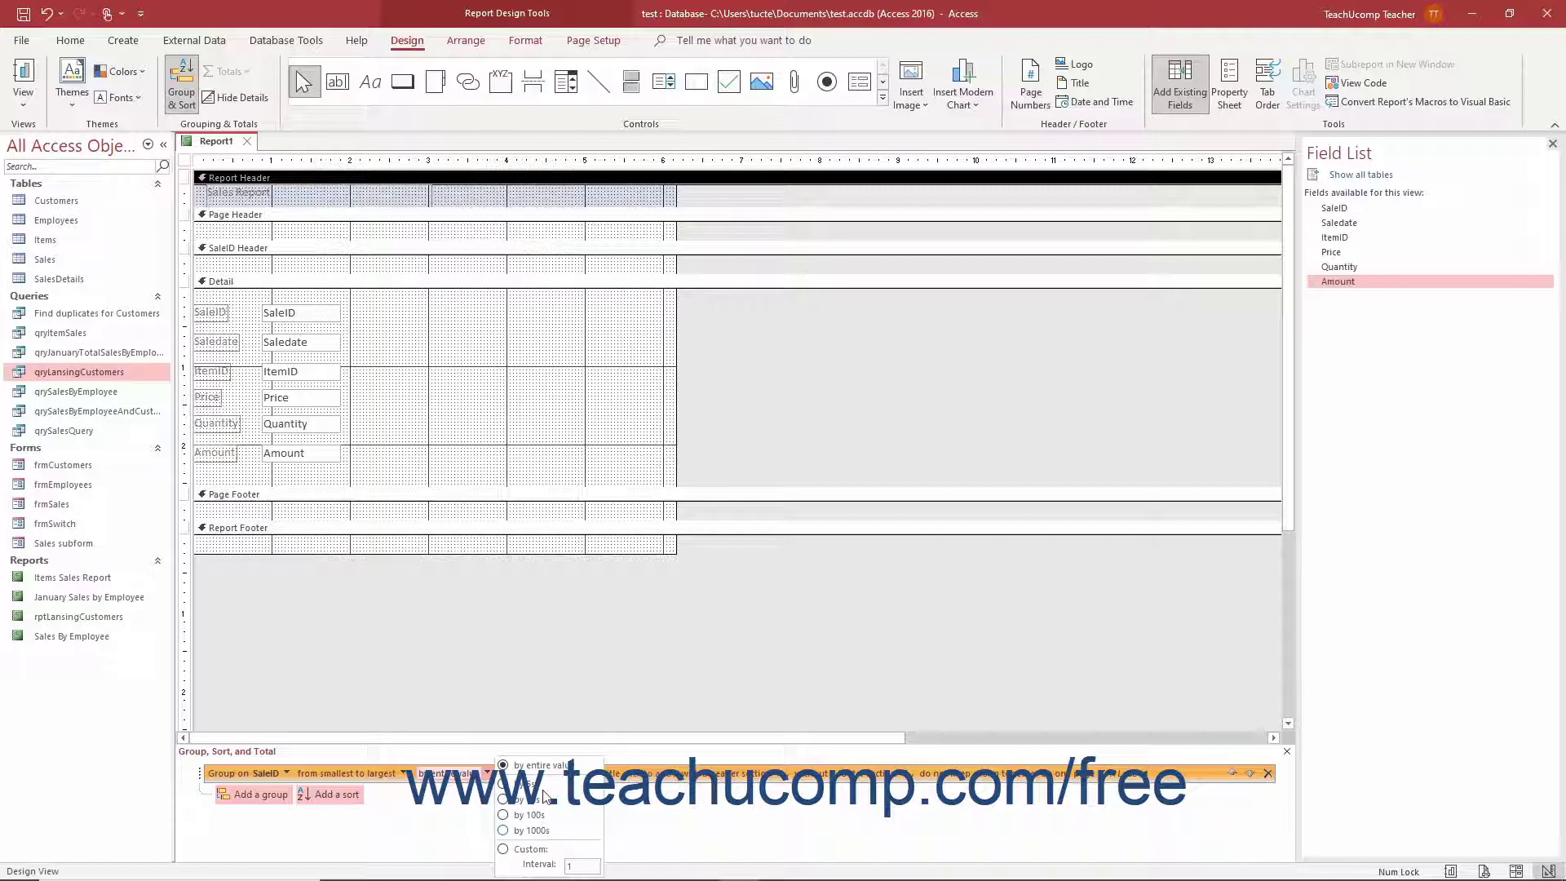
Step: Keep the SaleID grouping by entire value and bring up its totals settings
{"action": "left_click", "coordinate": [490, 775]}
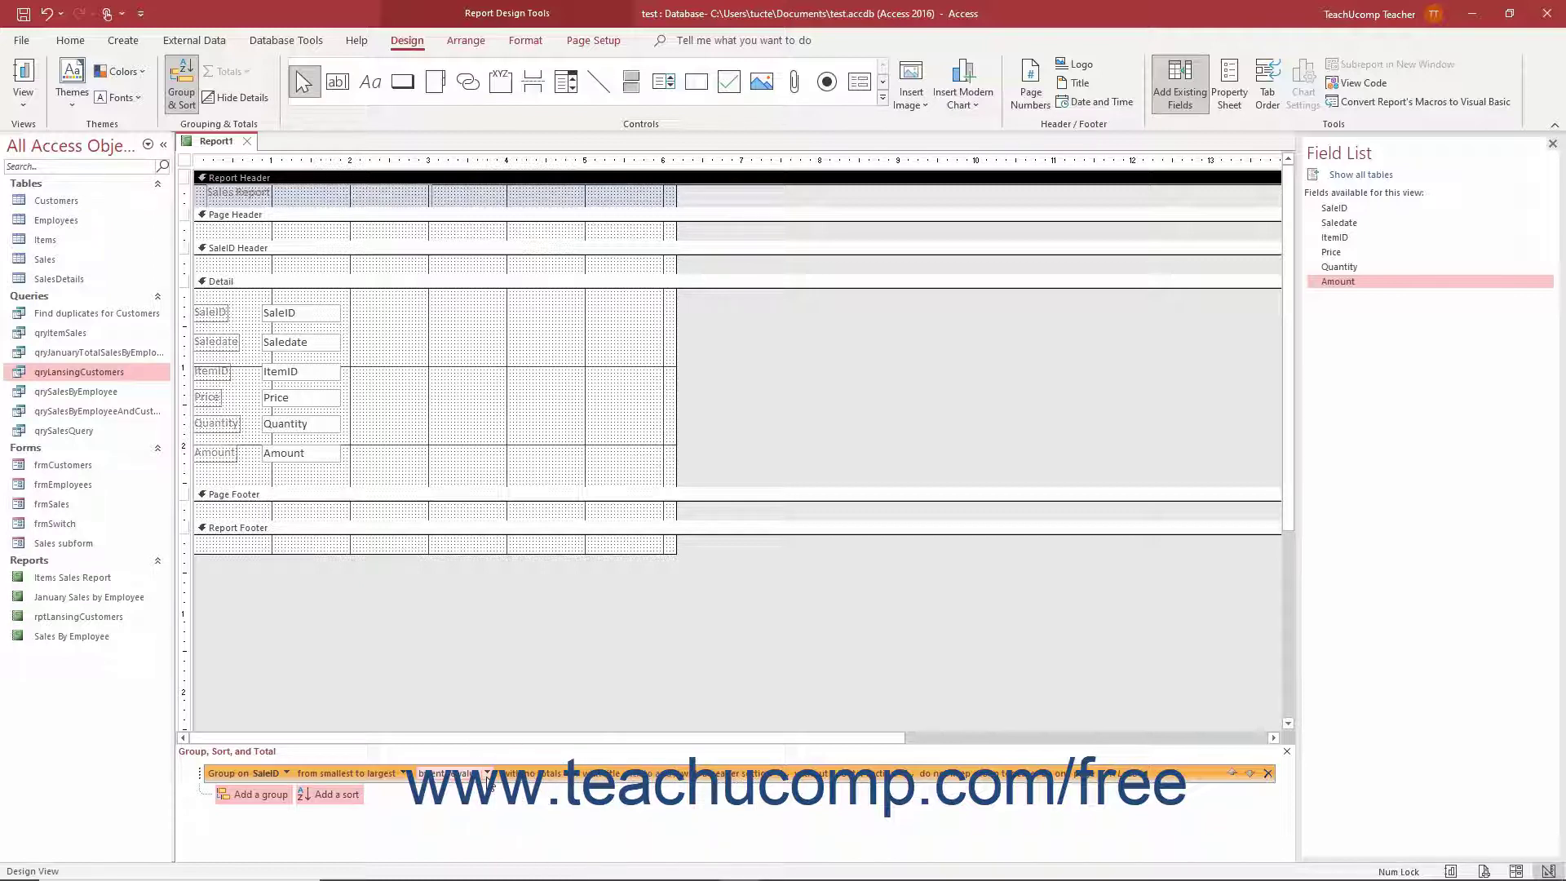
{"action": "left_click", "coordinate": [573, 775]}
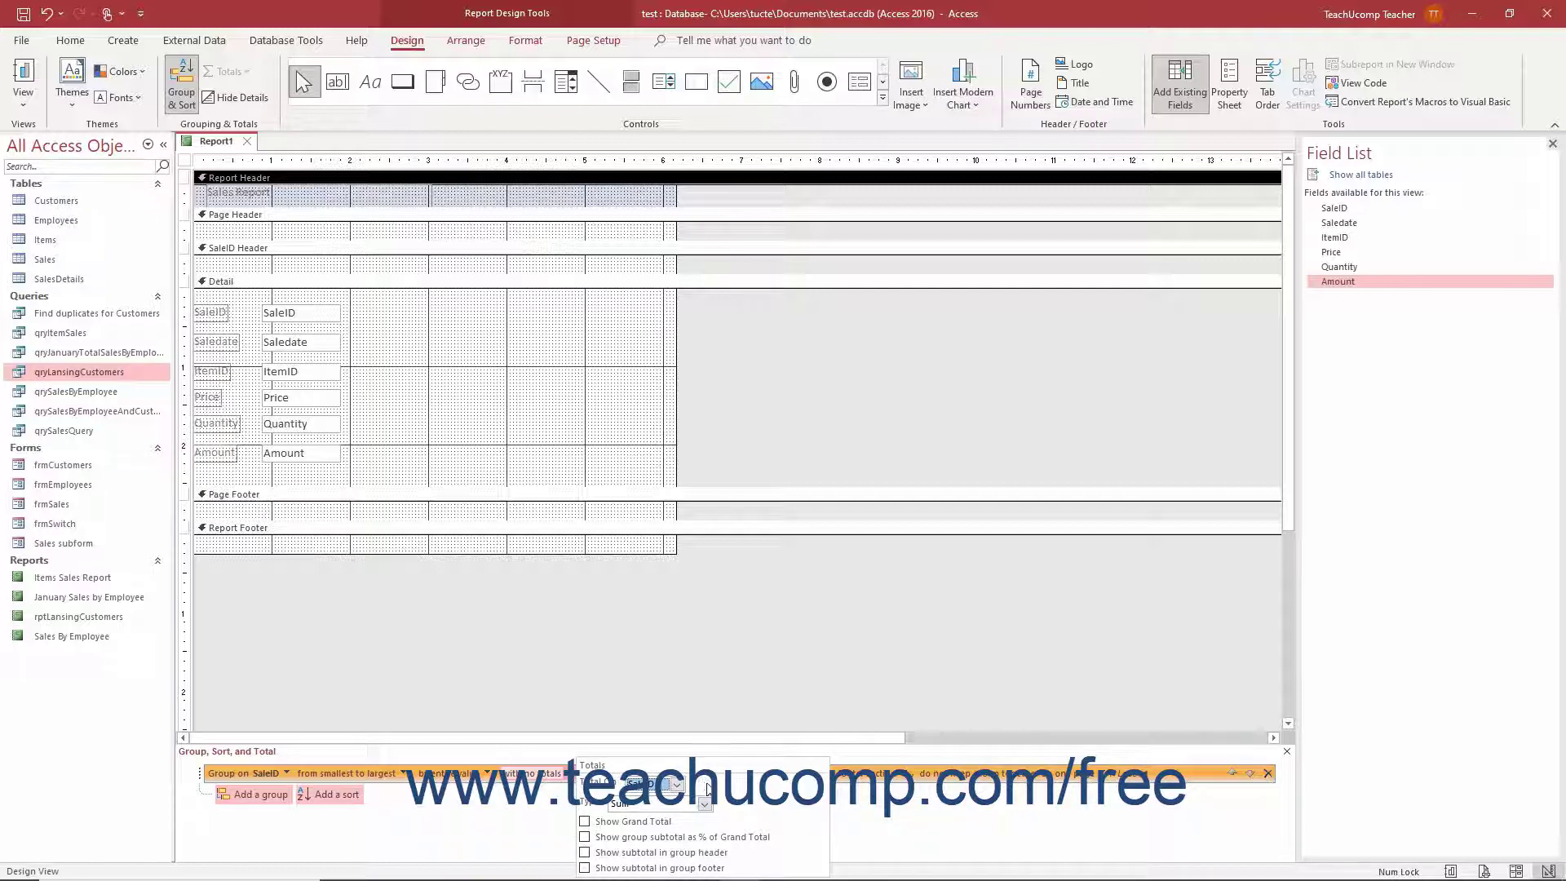
Step: Sum Amount for the SaleID group, showing a grand total and a group footer subtotal
{"action": "left_click", "coordinate": [677, 785]}
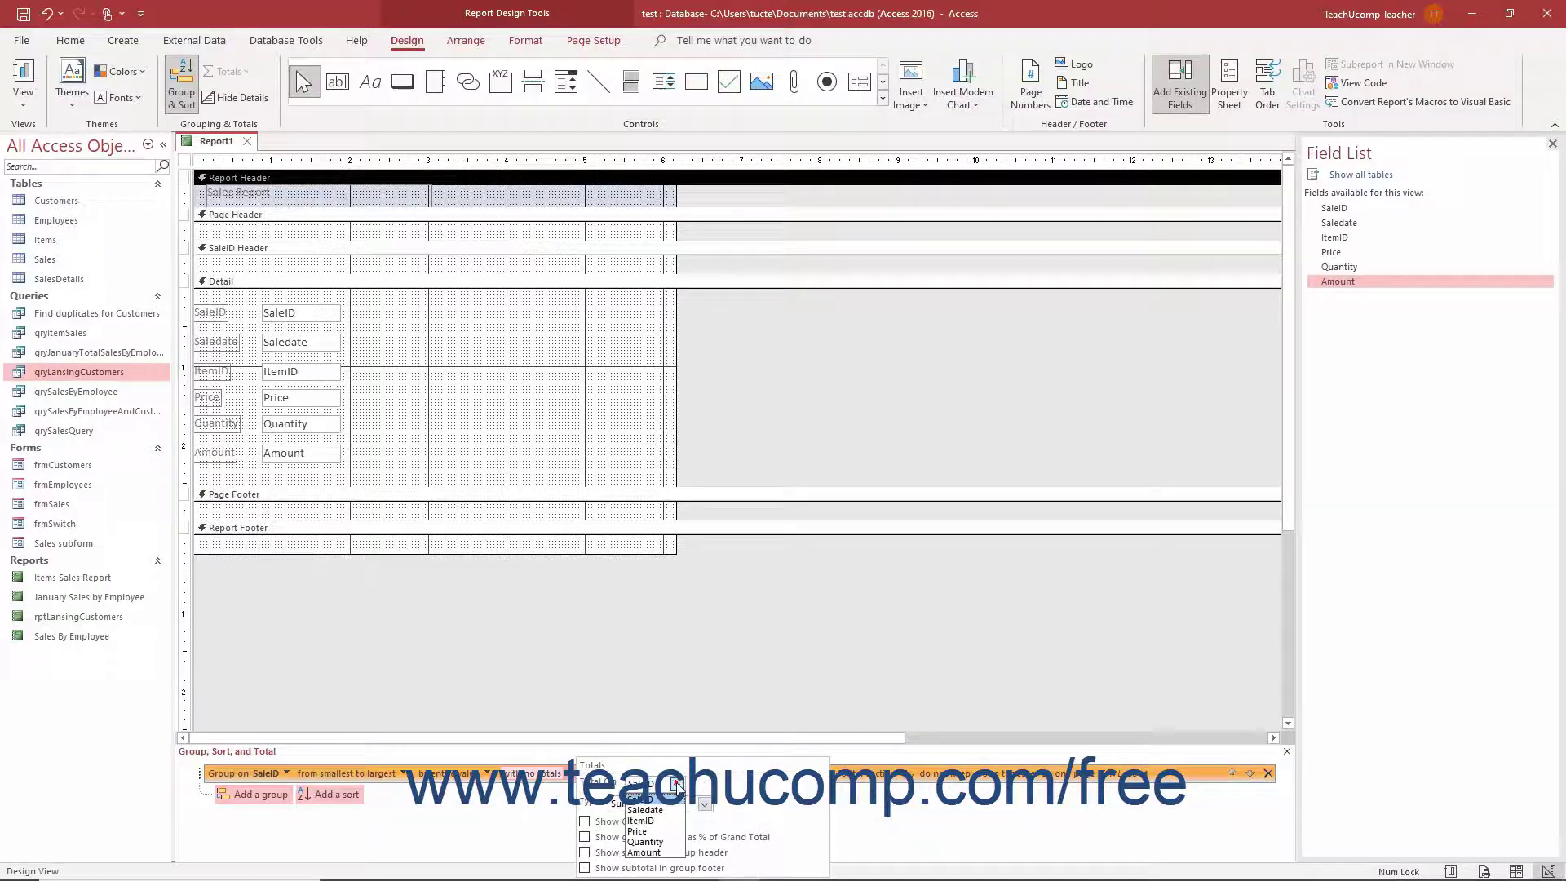
{"action": "left_click", "coordinate": [645, 853]}
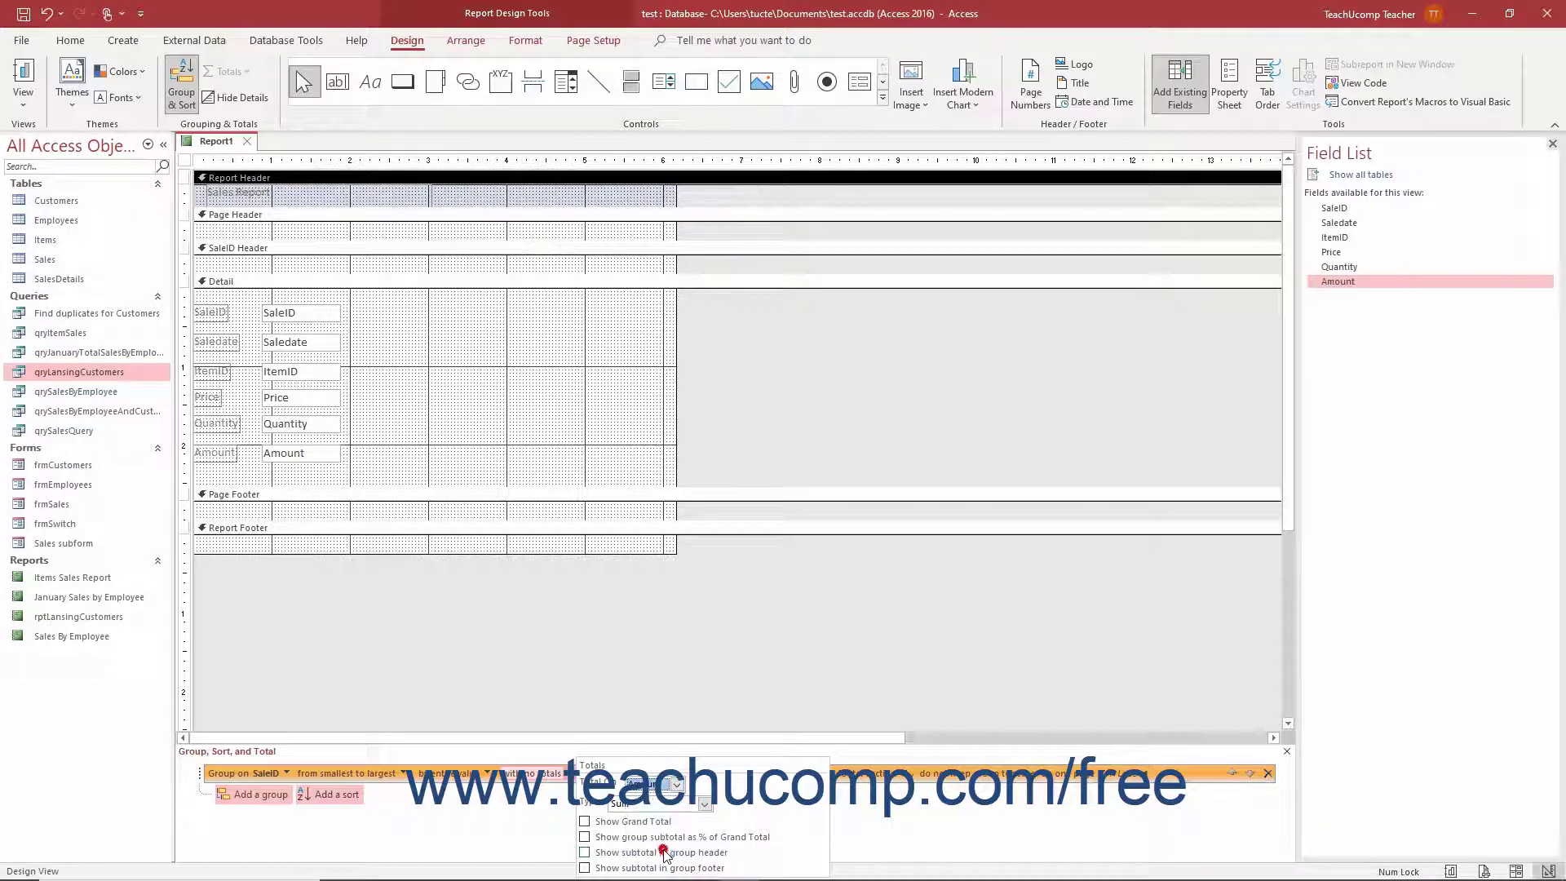
{"action": "left_click", "coordinate": [705, 805]}
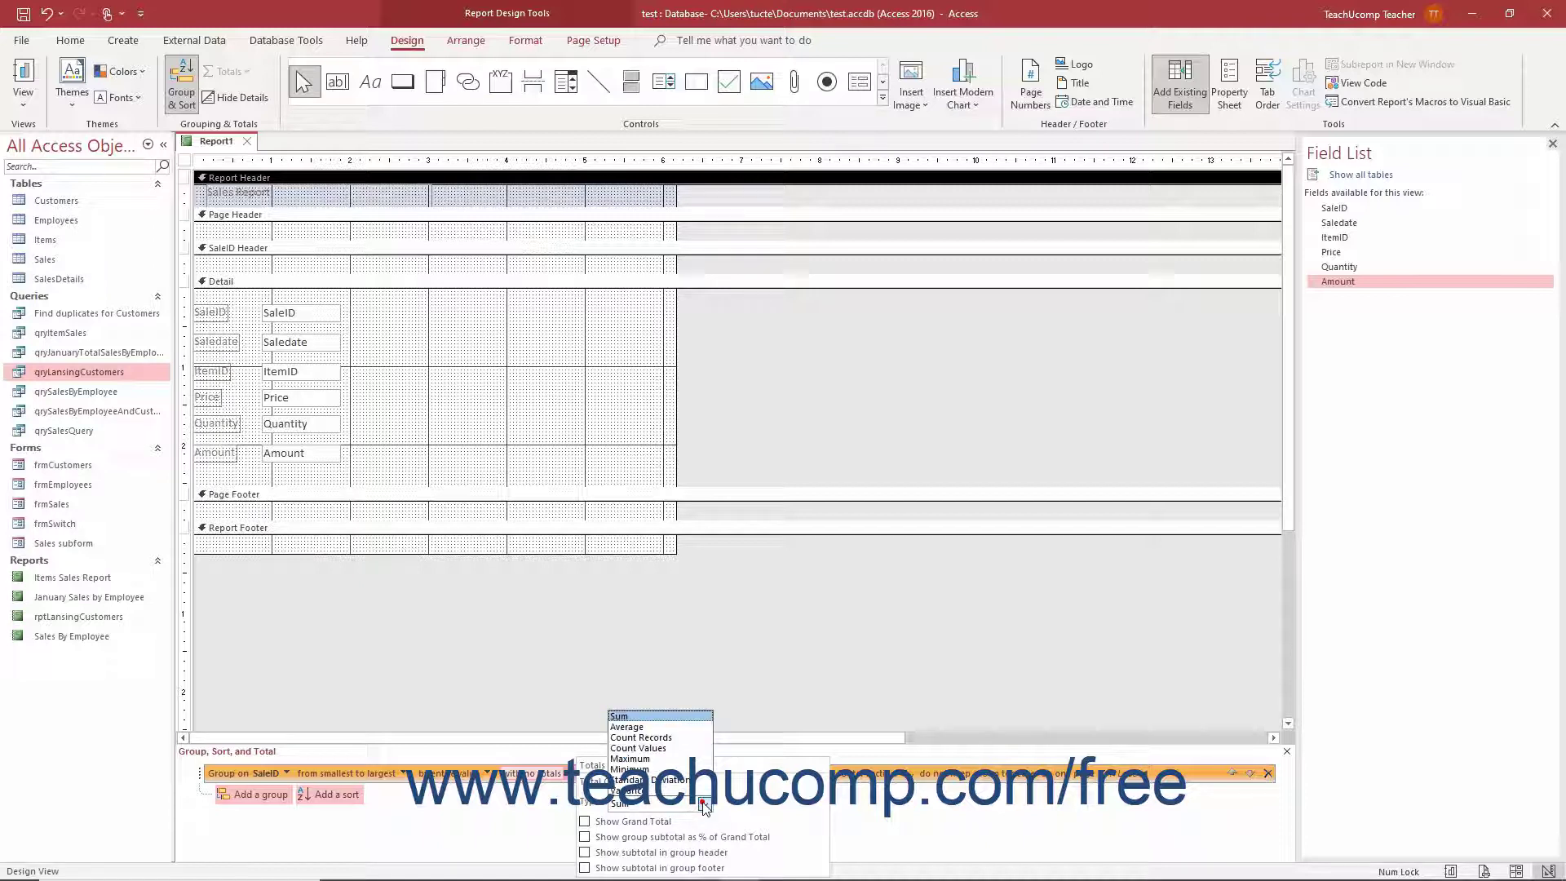
{"action": "left_click", "coordinate": [654, 717]}
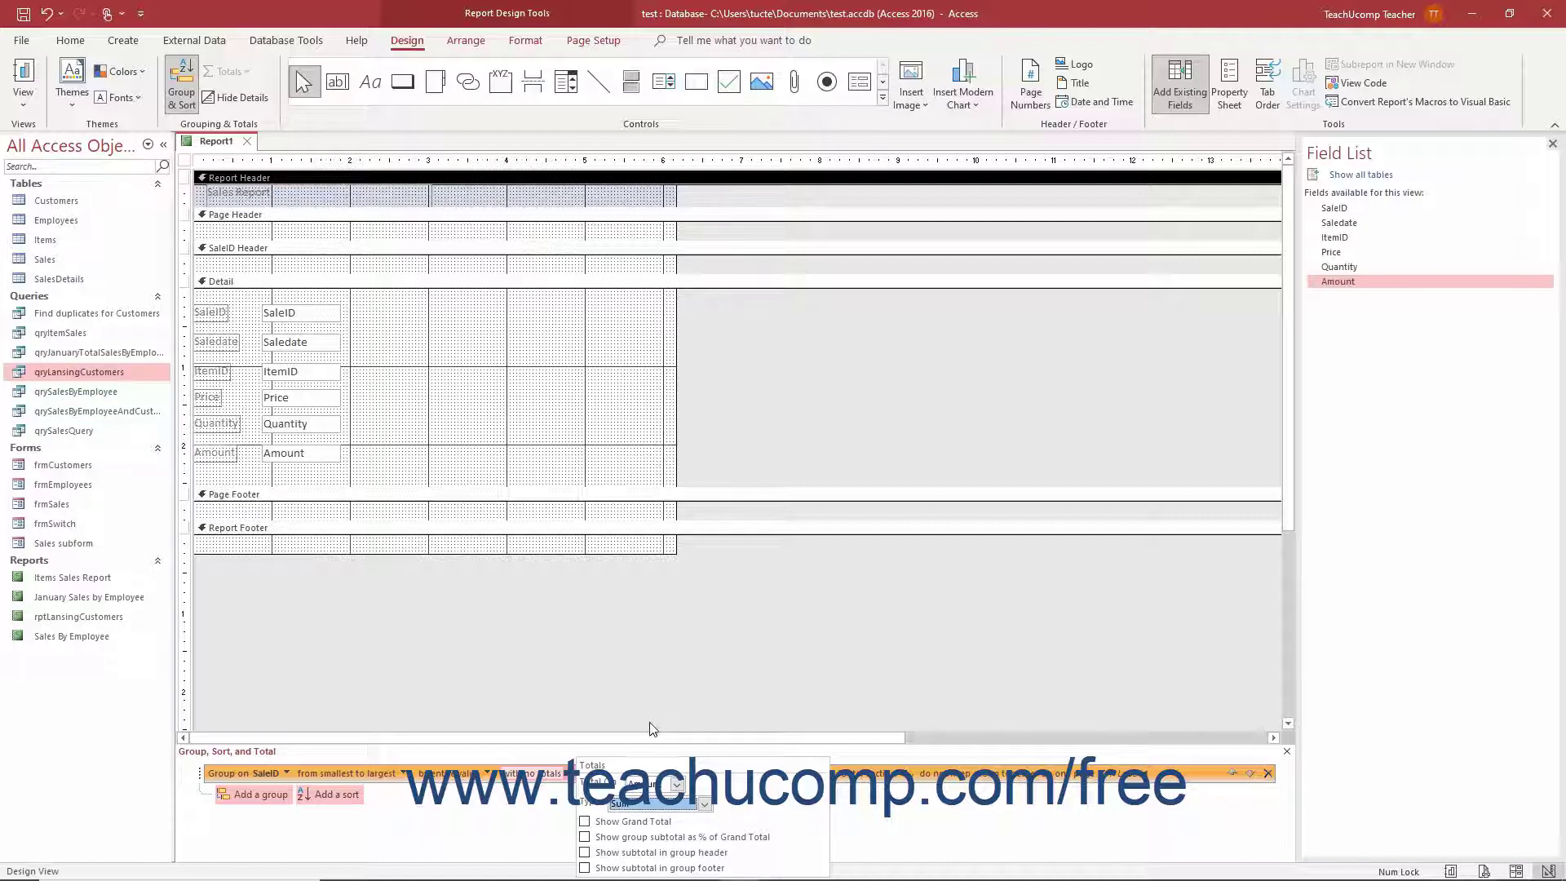
{"action": "left_click", "coordinate": [585, 823]}
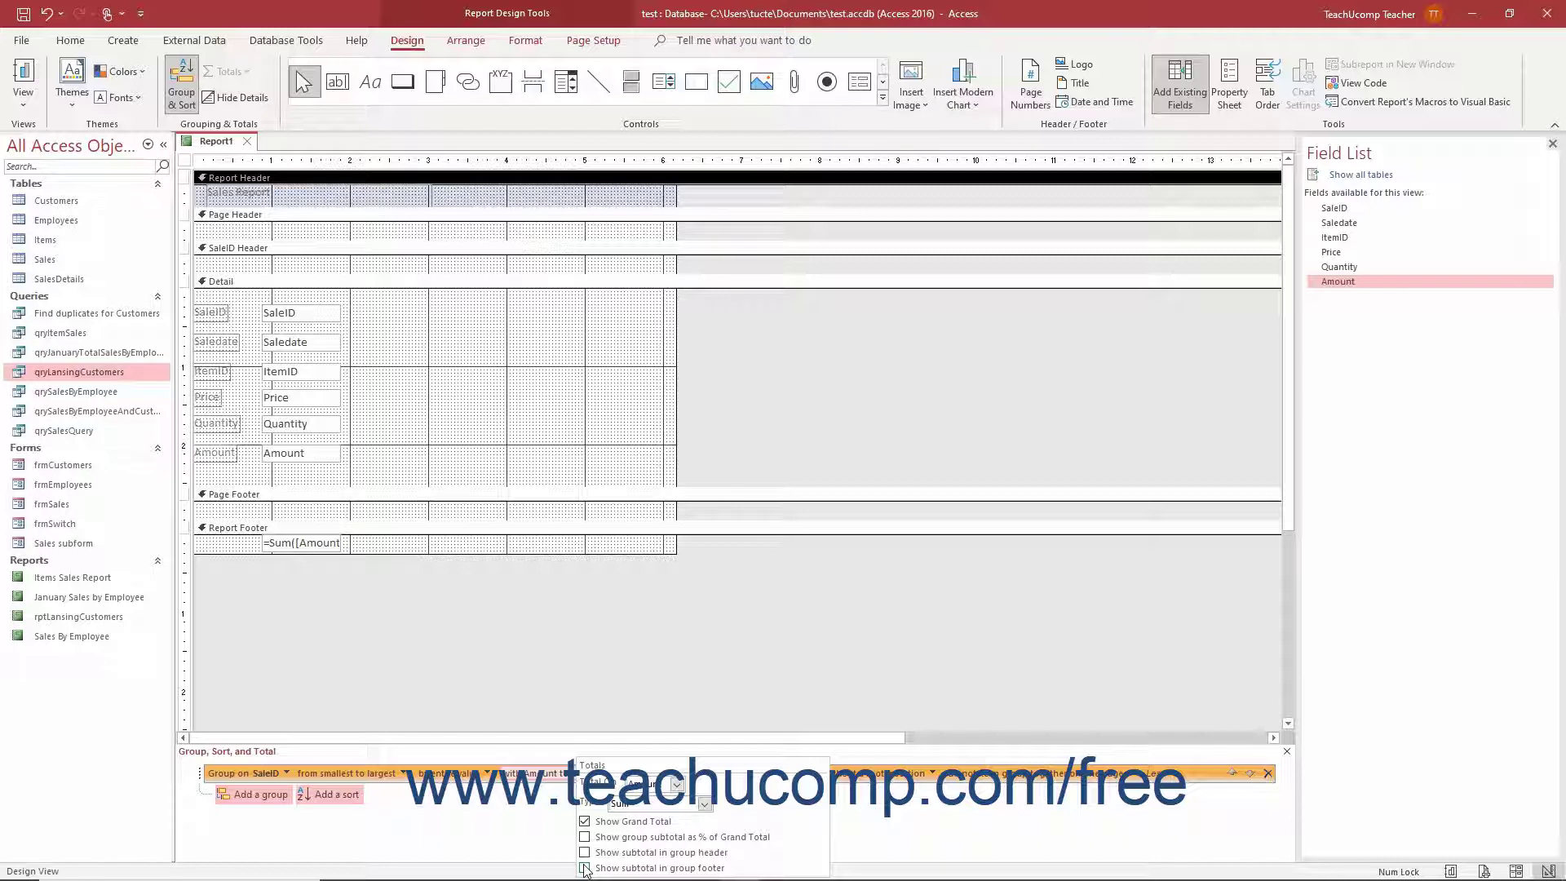
{"action": "left_click", "coordinate": [585, 868]}
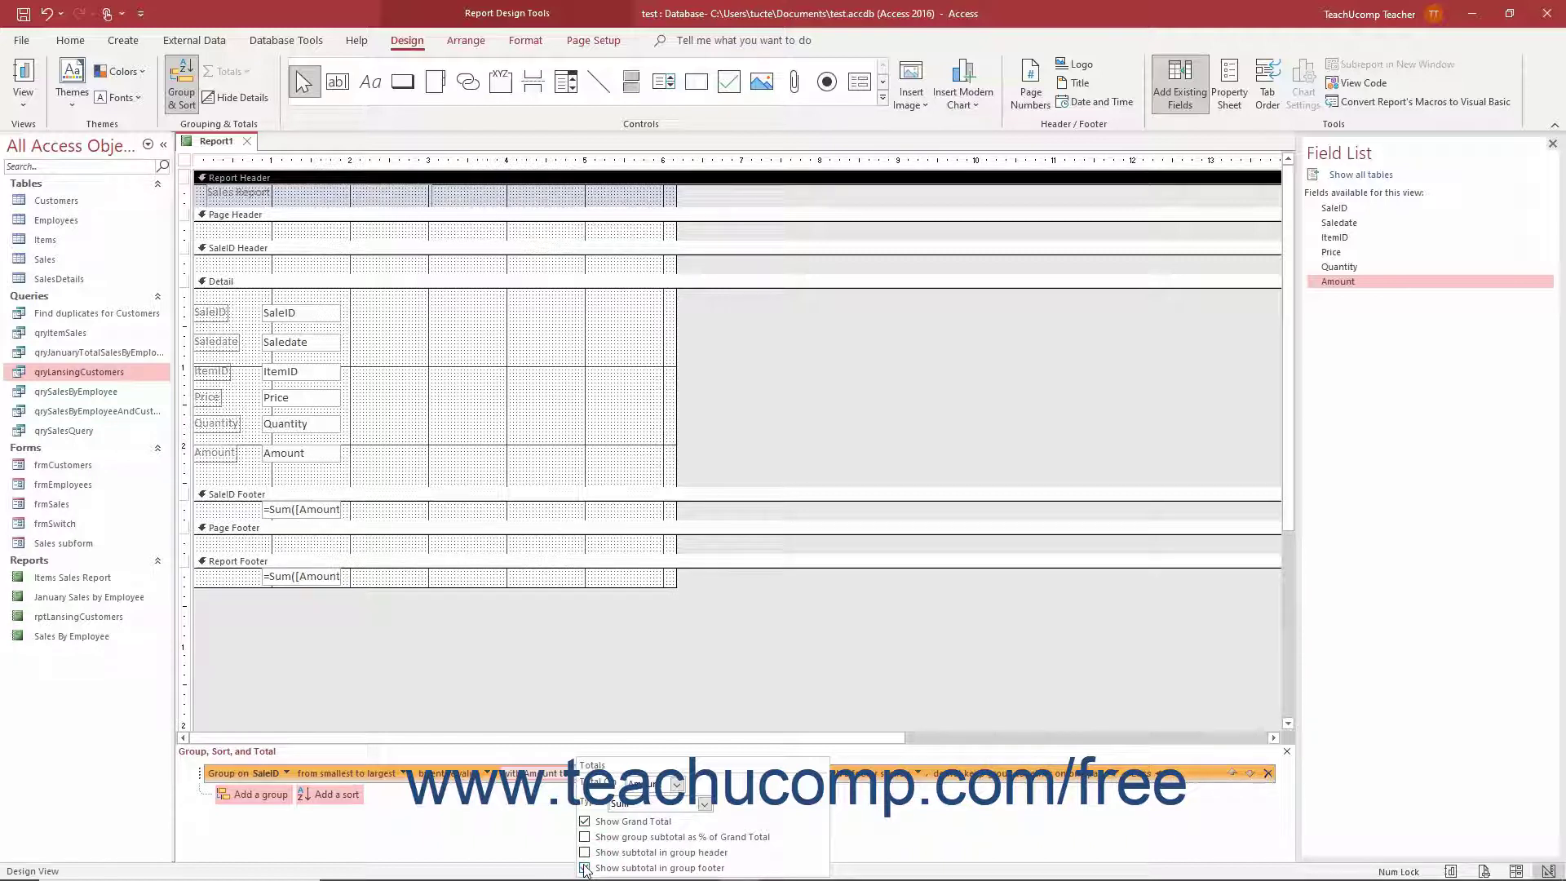
{"action": "left_click", "coordinate": [676, 784]}
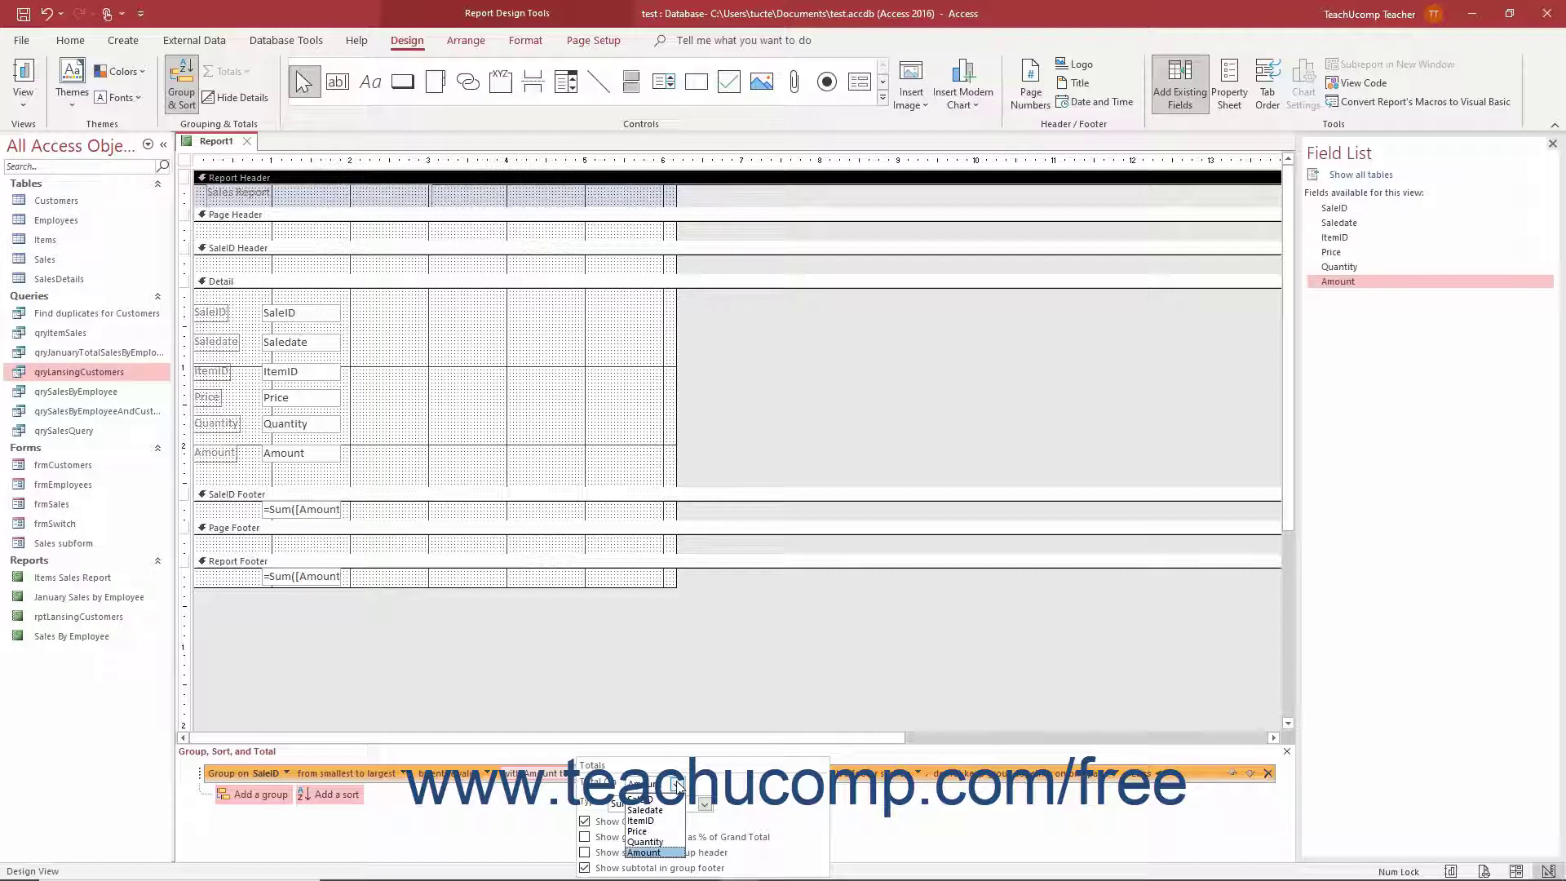
{"action": "left_click", "coordinate": [677, 786]}
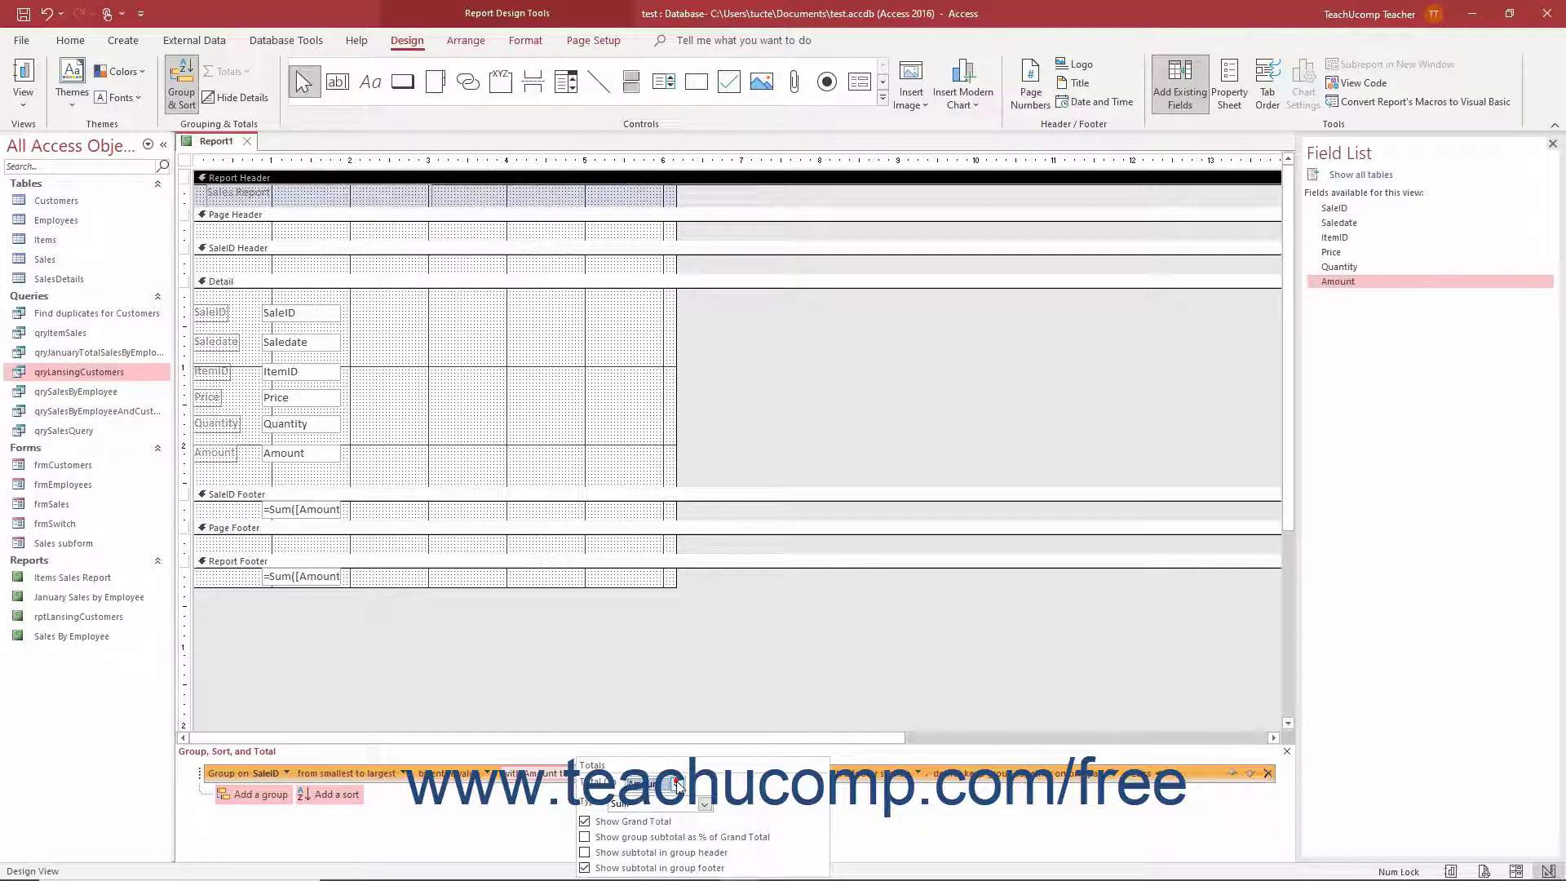
{"action": "left_click", "coordinate": [575, 784]}
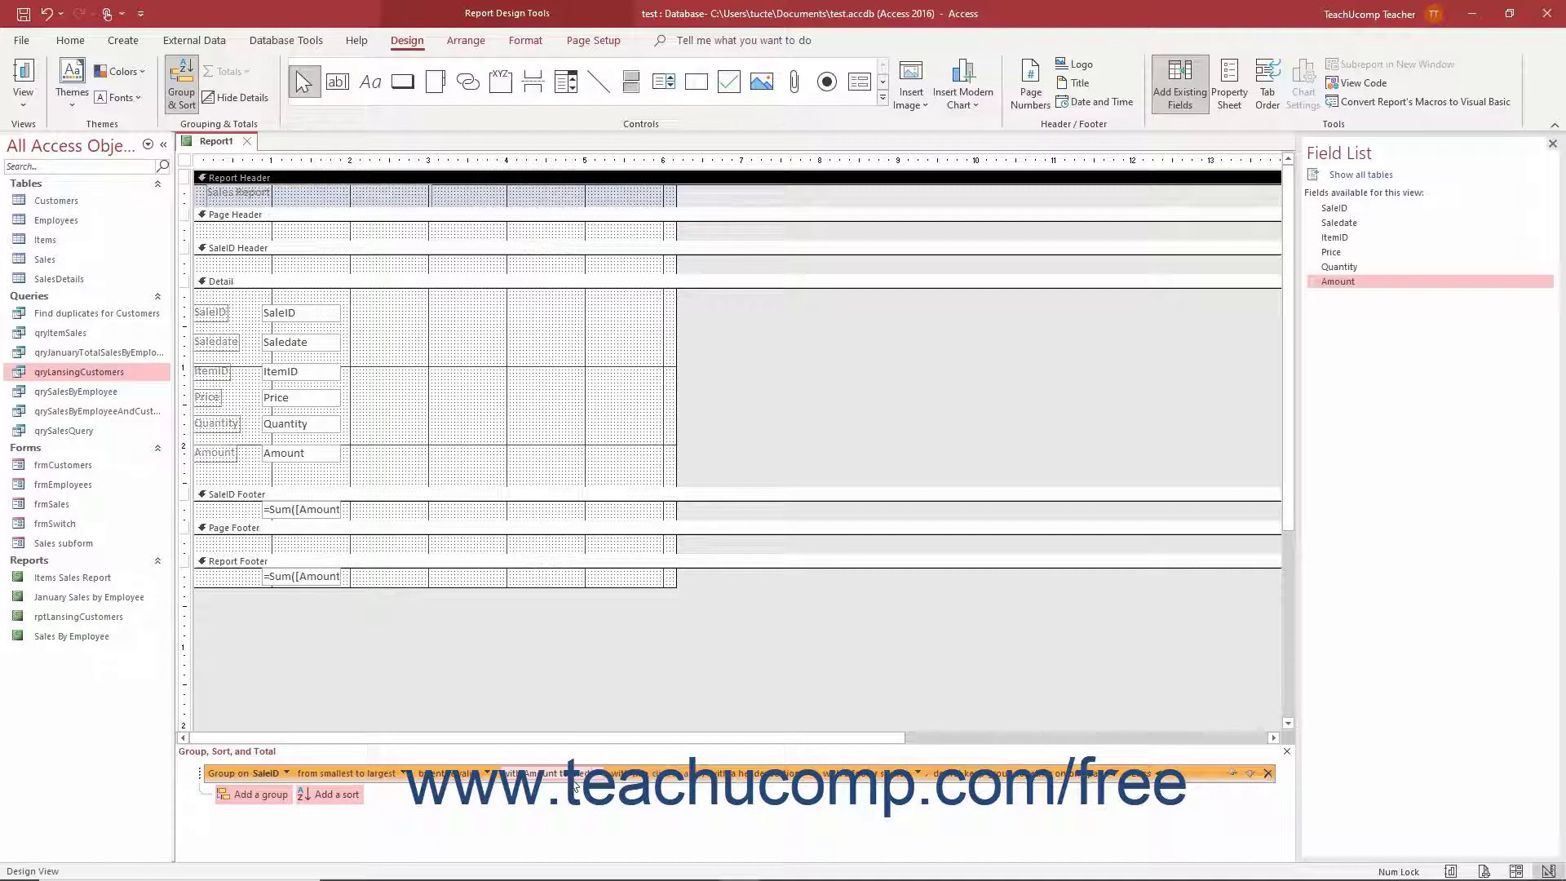
Step: Cancel the group title, keep the SaleID header section, and bring up the footer section choices
{"action": "left_click", "coordinate": [682, 777]}
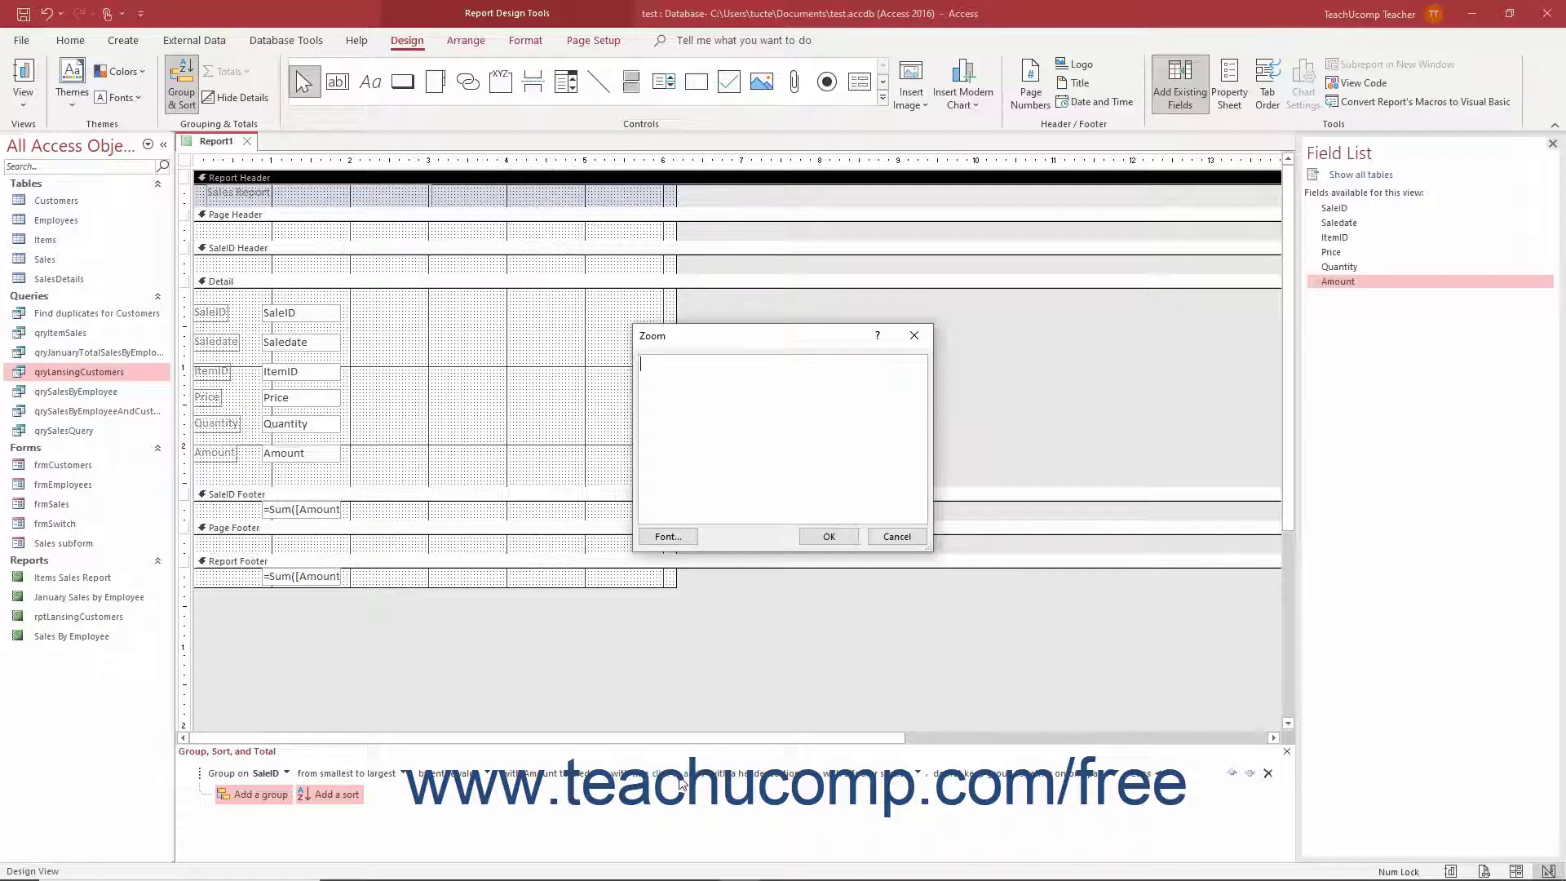
{"action": "left_click", "coordinate": [895, 538]}
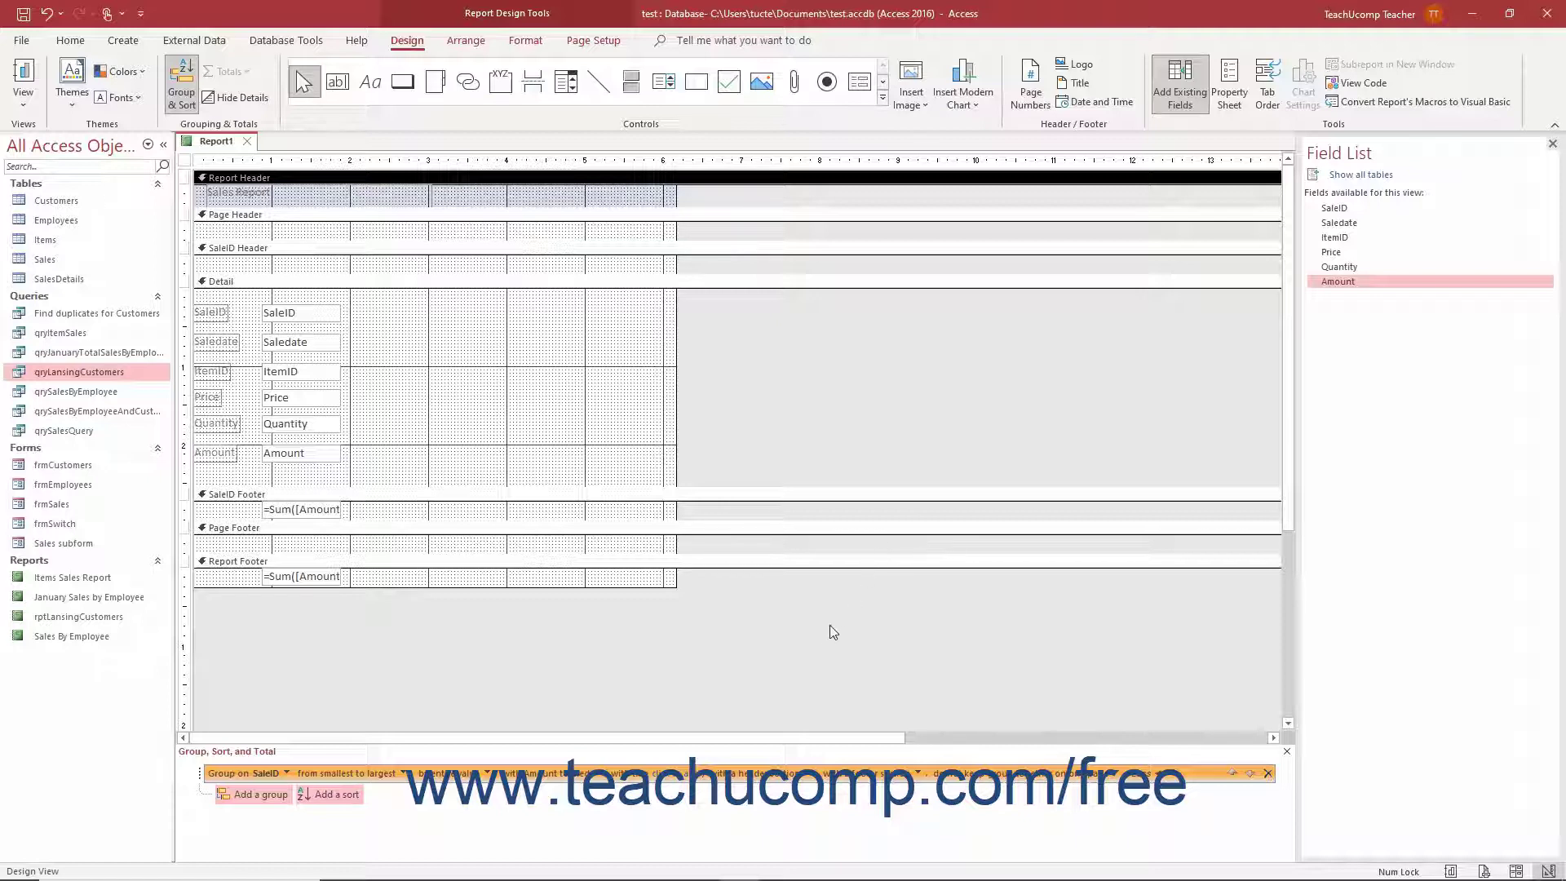
{"action": "left_click", "coordinate": [807, 779]}
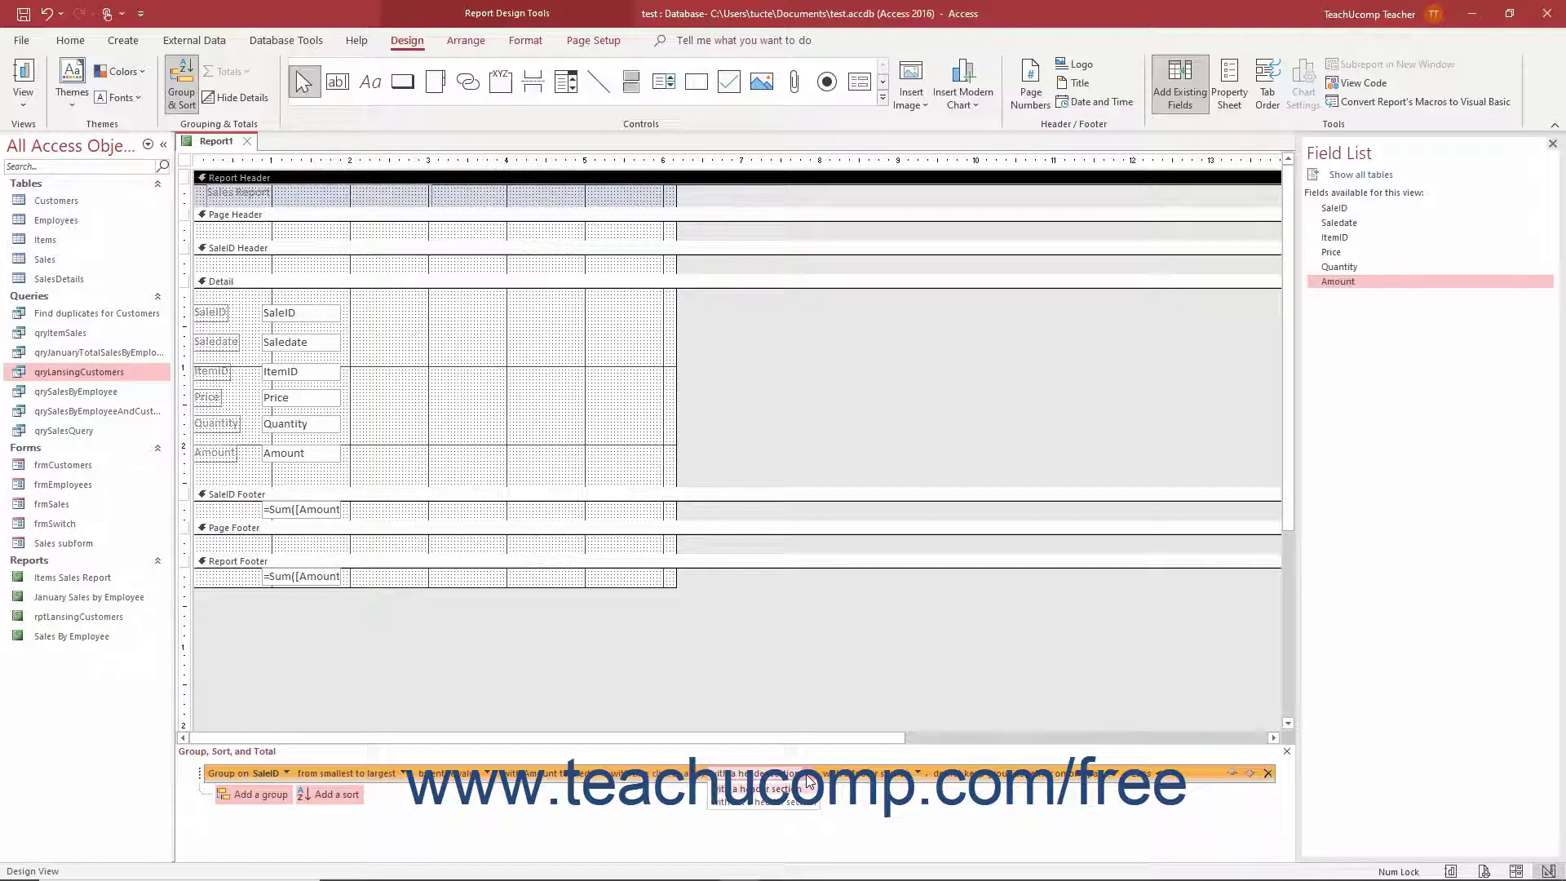
{"action": "left_click", "coordinate": [807, 782]}
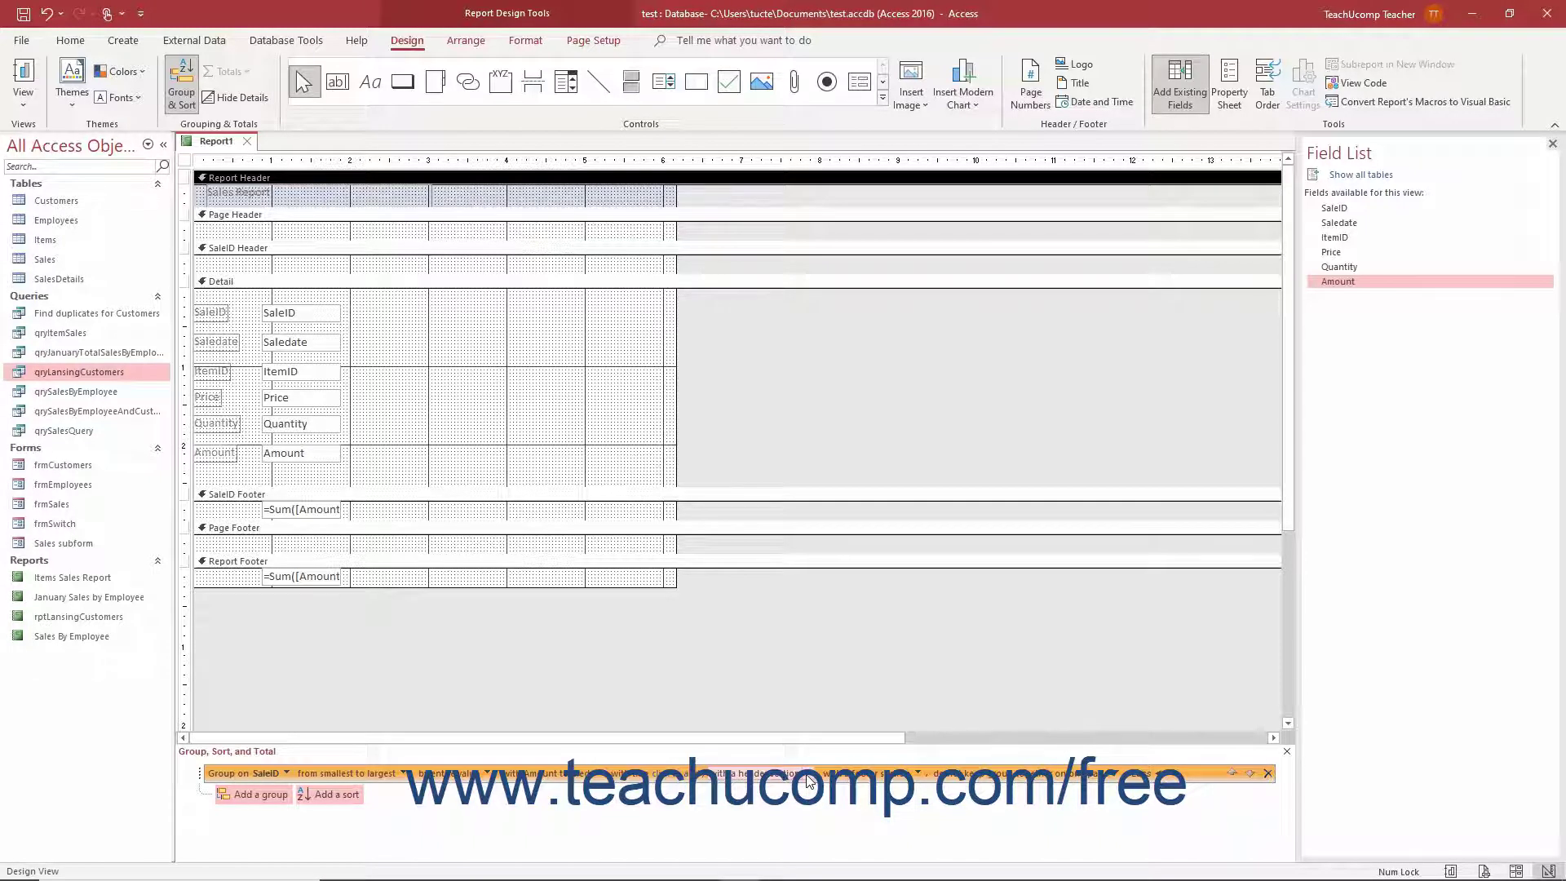
{"action": "left_click", "coordinate": [918, 775]}
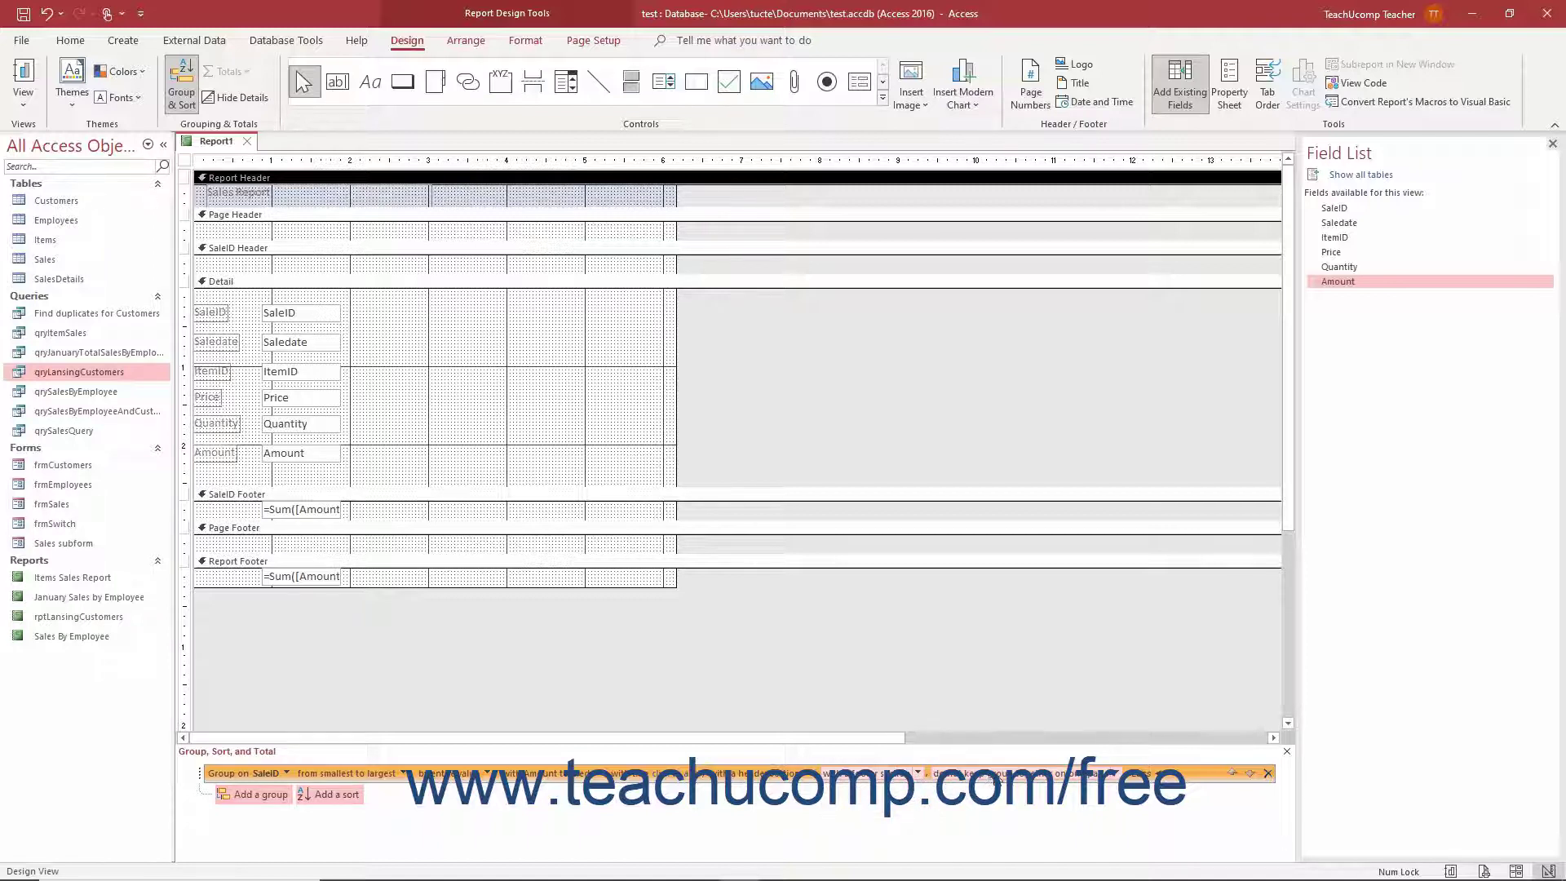
Step: Set the SaleID group to keep header and first record together on one page
{"action": "left_click", "coordinate": [1115, 772]}
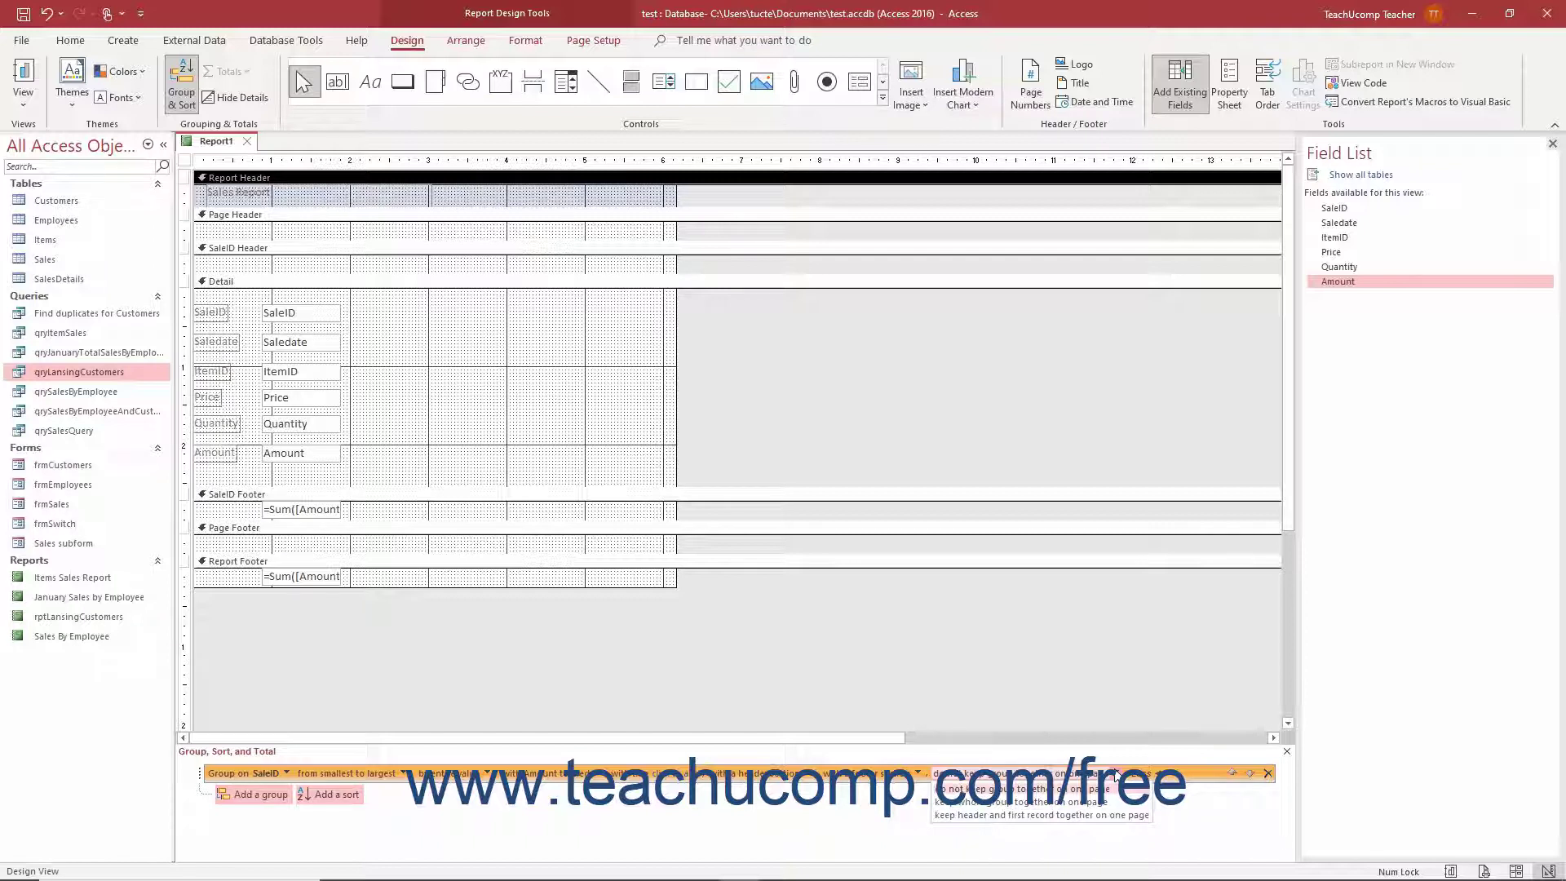
{"action": "left_click", "coordinate": [1085, 816]}
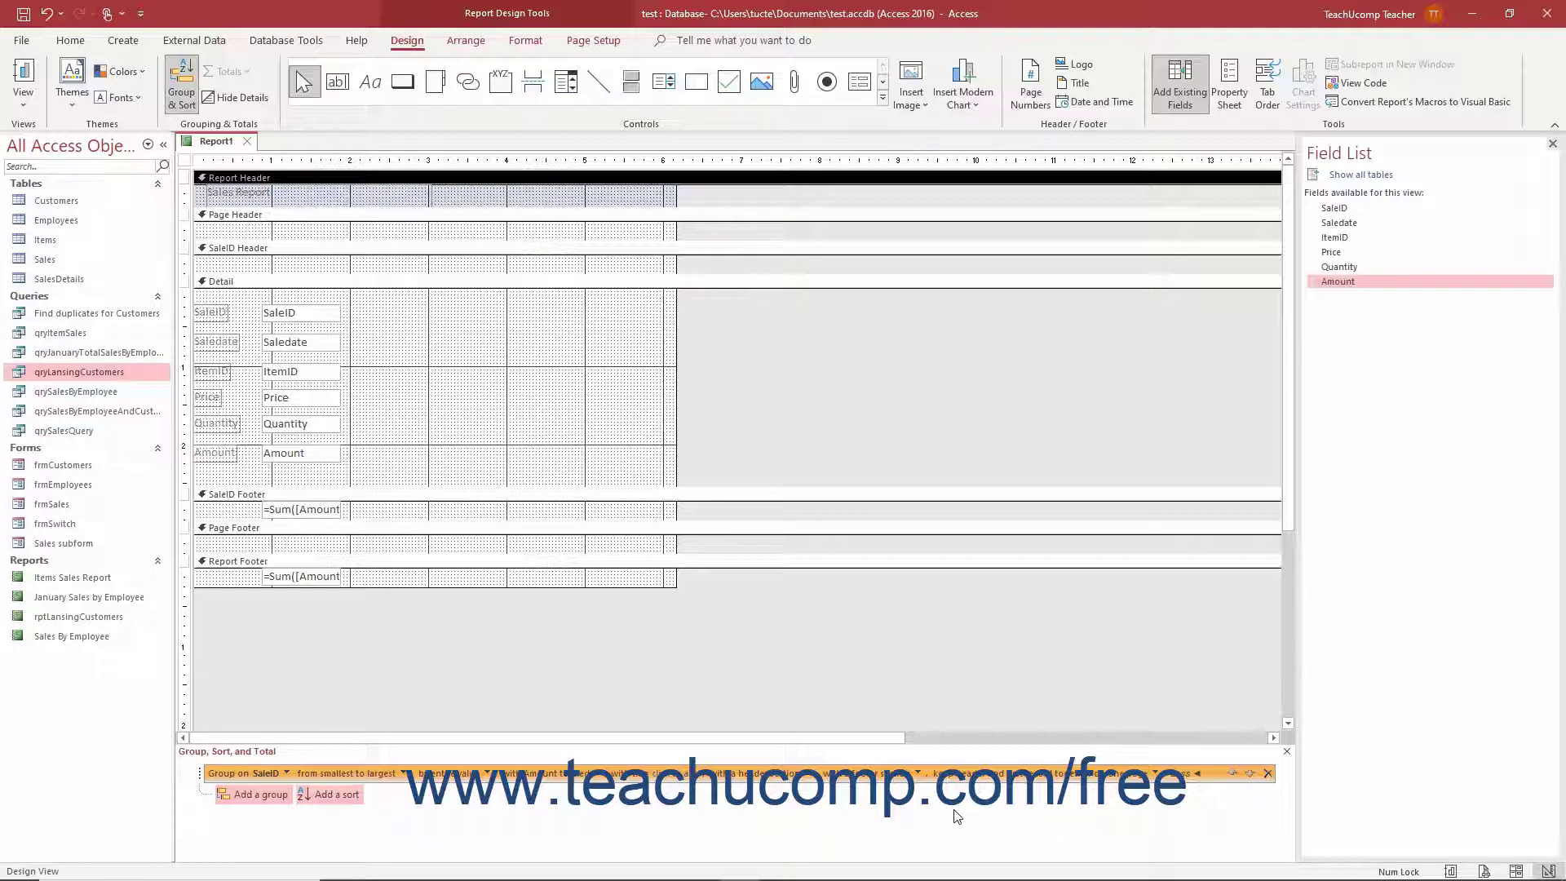
{"action": "left_click", "coordinate": [268, 796]}
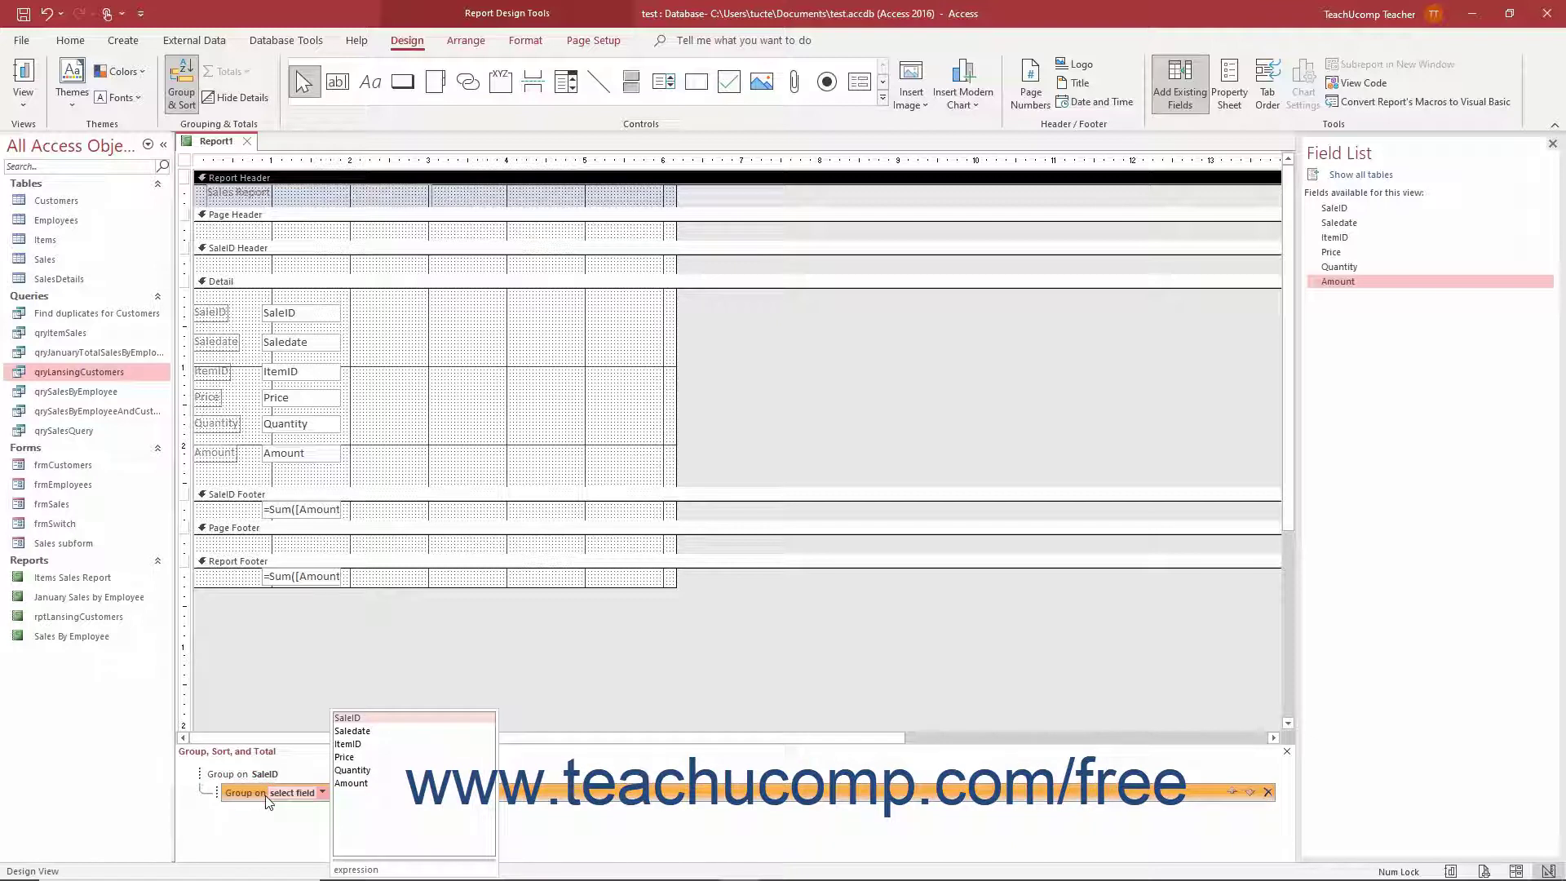
{"action": "left_click", "coordinate": [363, 732]}
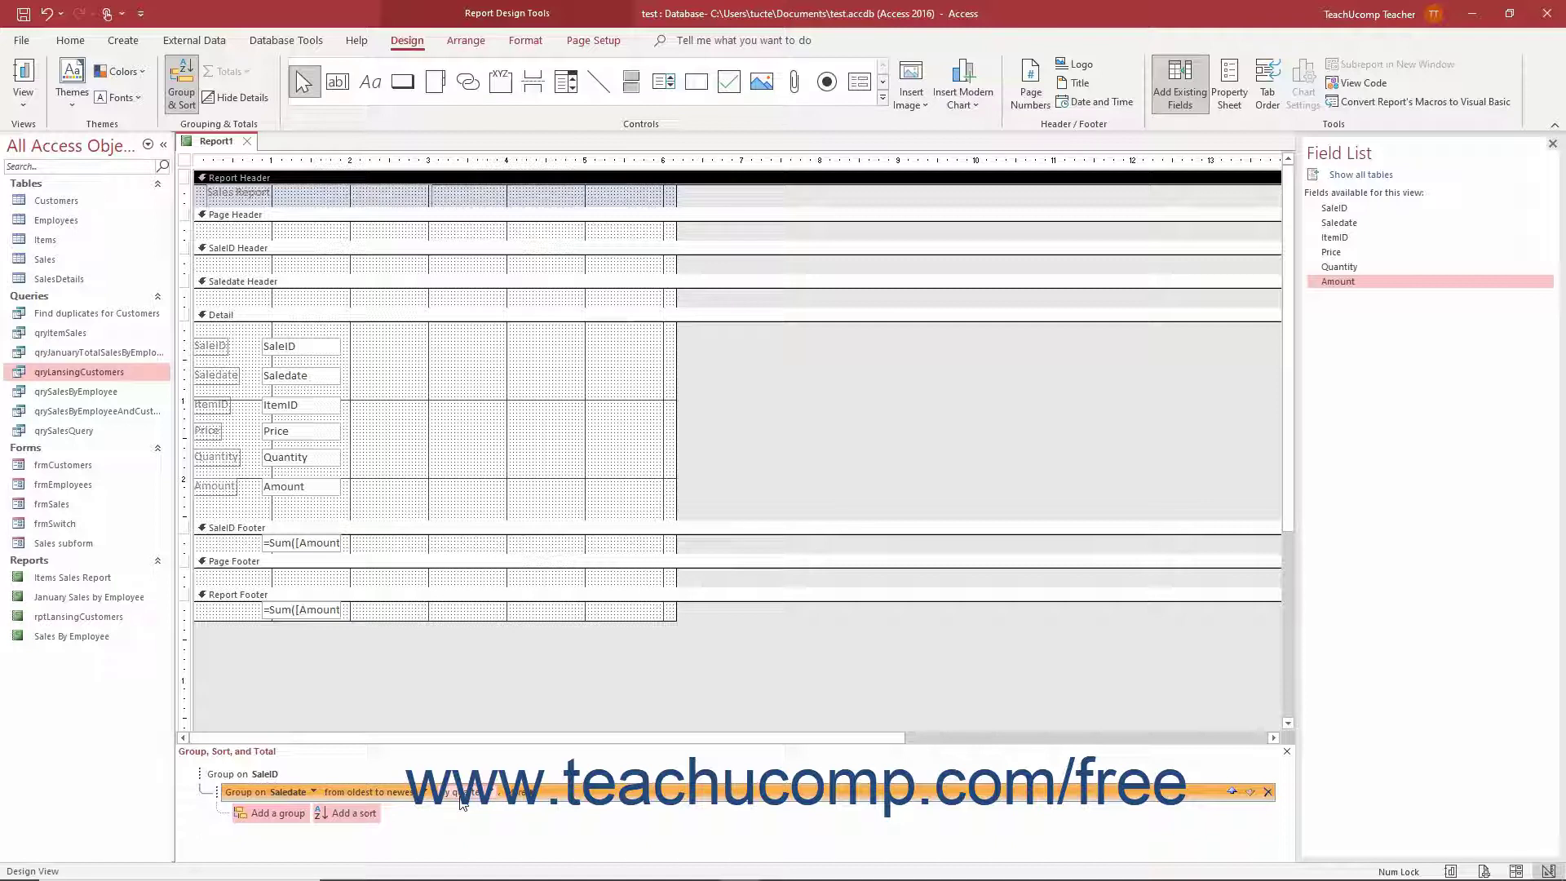
{"action": "left_click", "coordinate": [1234, 792]}
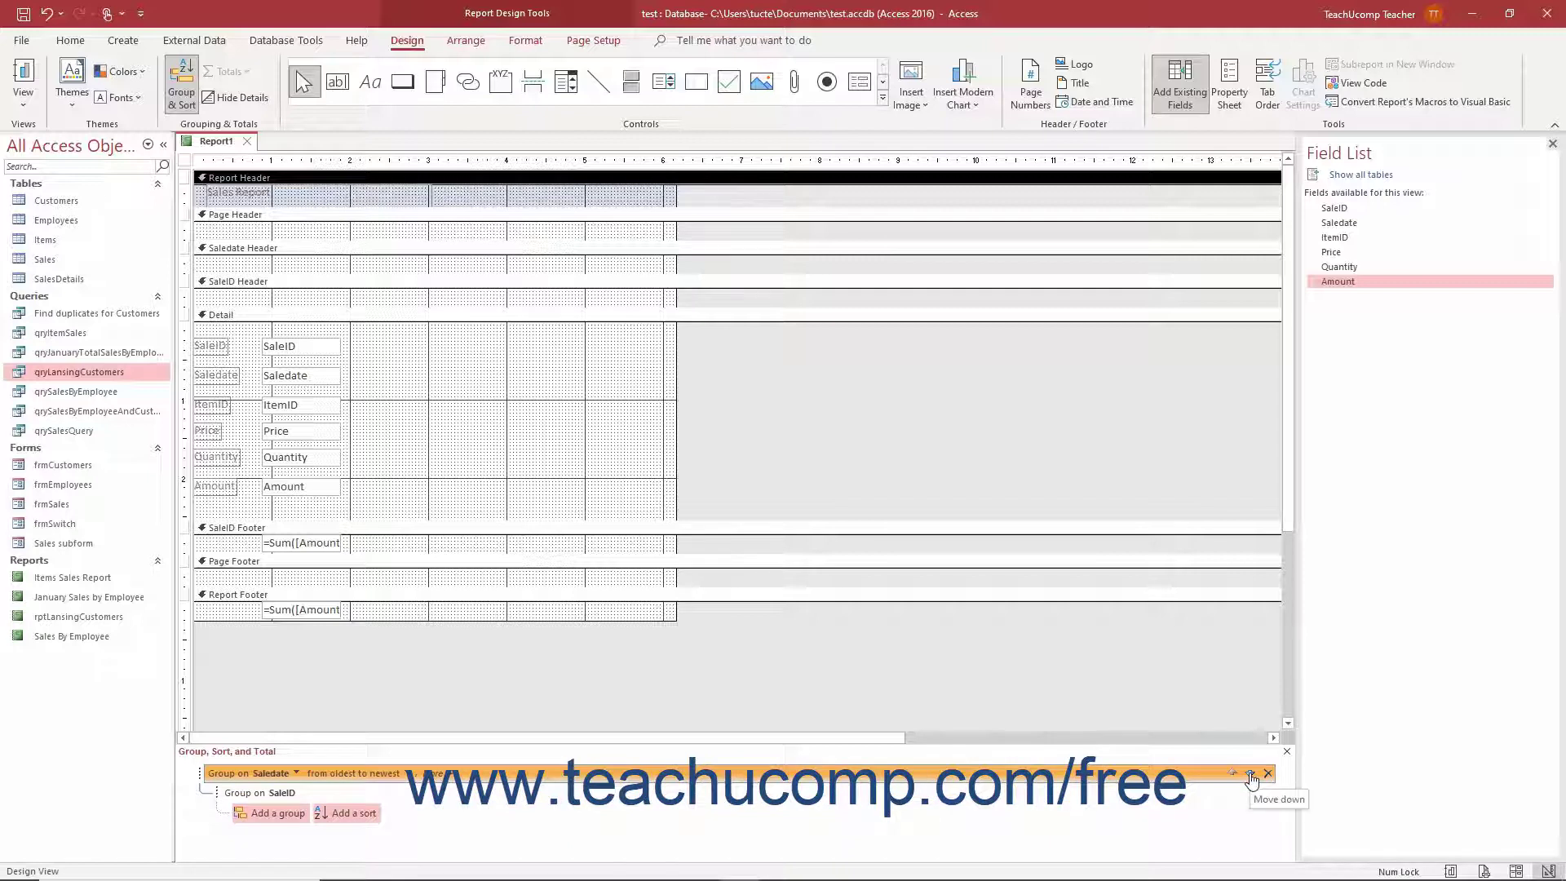
{"action": "left_click", "coordinate": [1250, 775]}
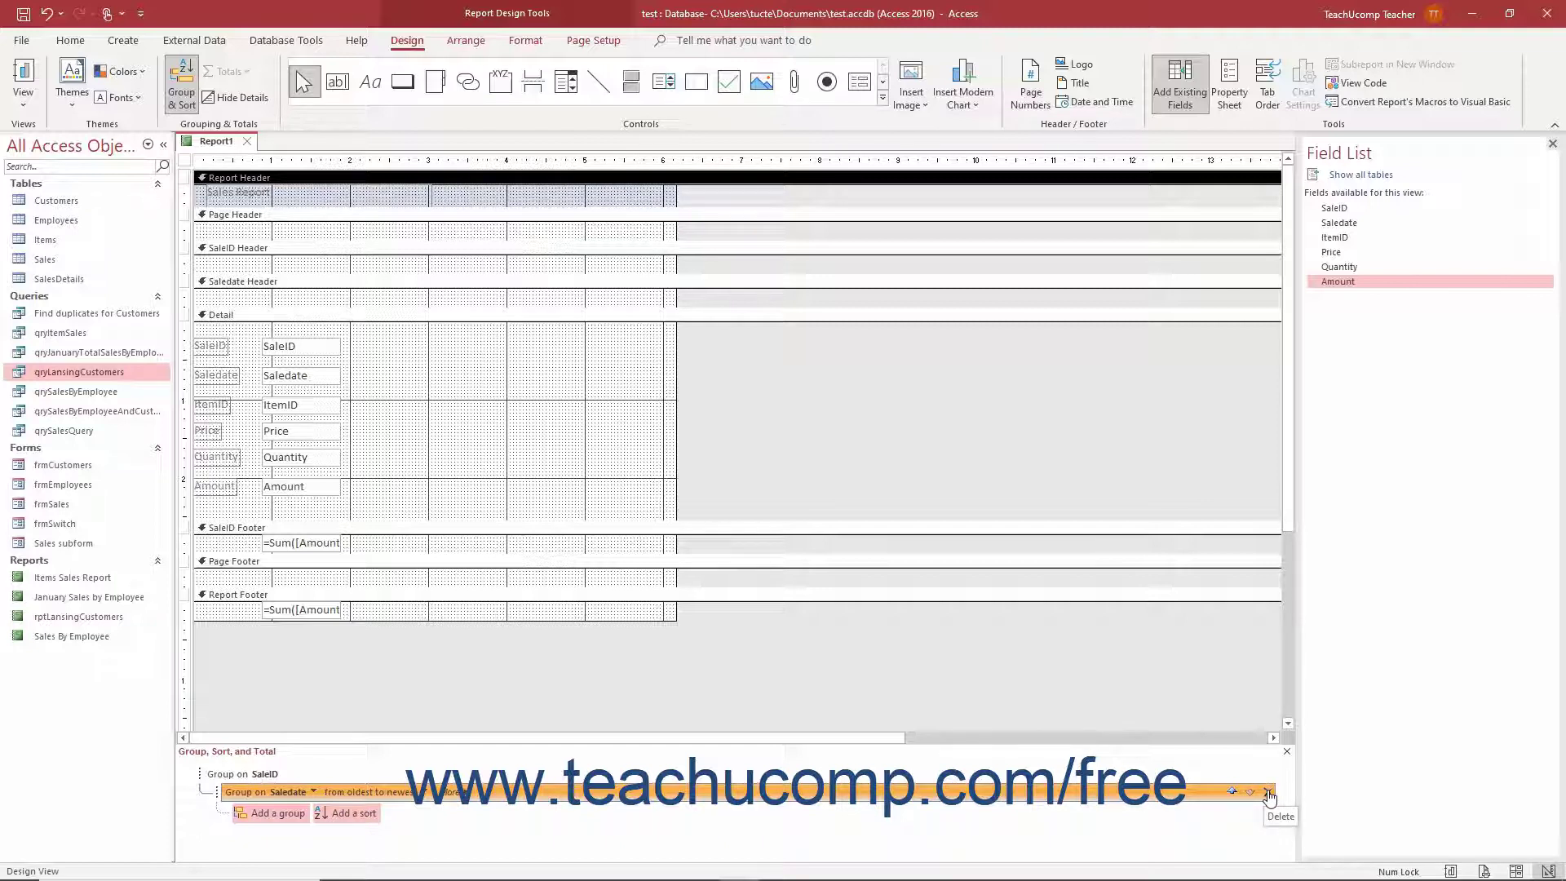
{"action": "left_click", "coordinate": [1268, 792]}
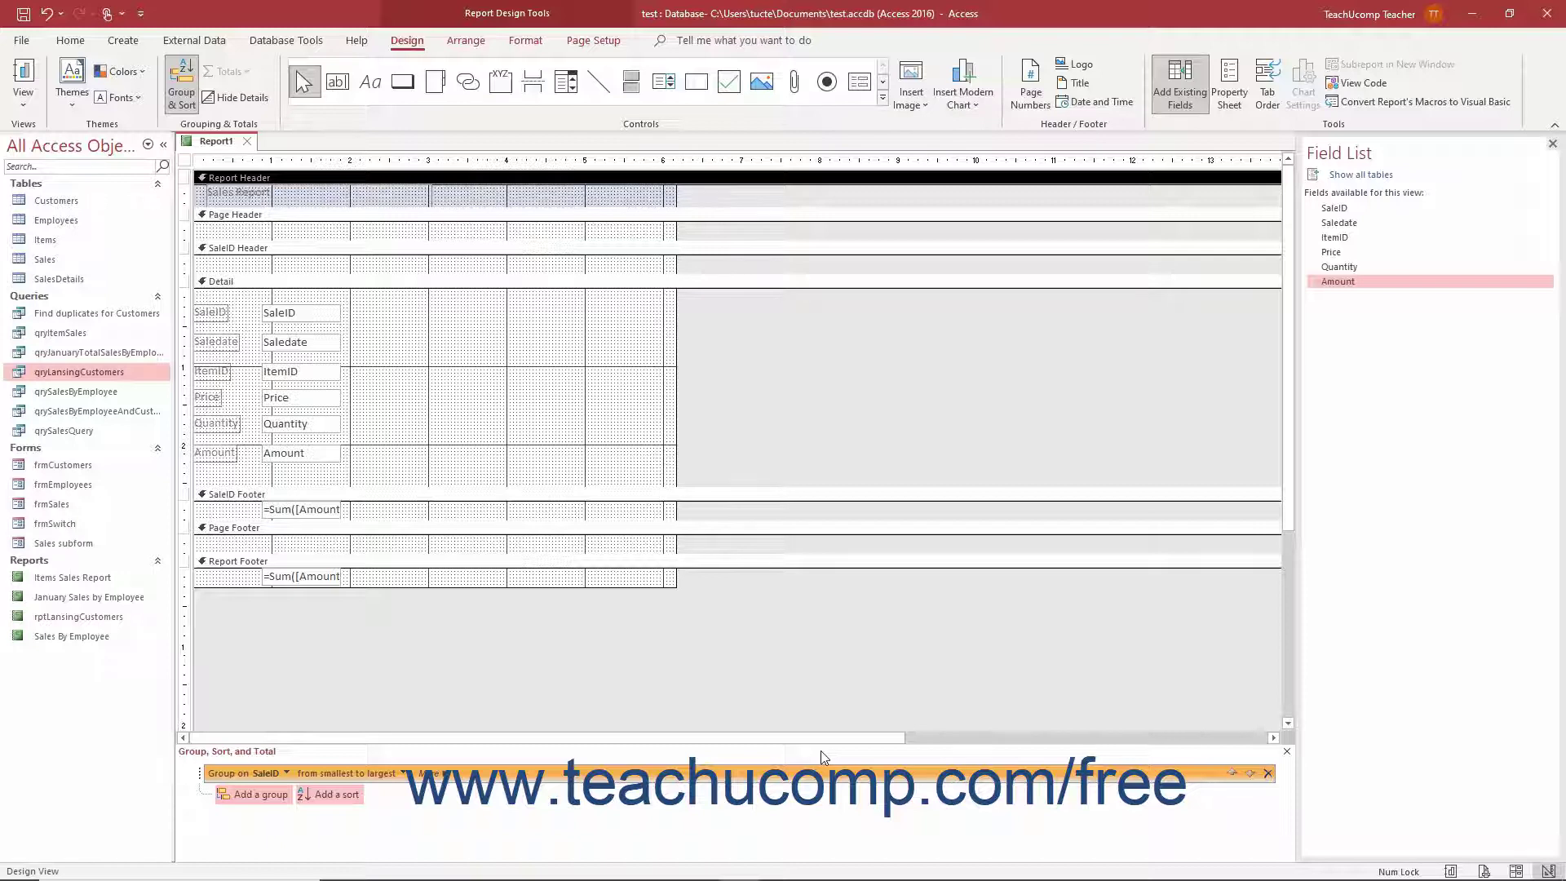
Step: Move the SaleID field into the SaleID Header and shift the other Detail fields up
{"action": "left_click", "coordinate": [311, 321]}
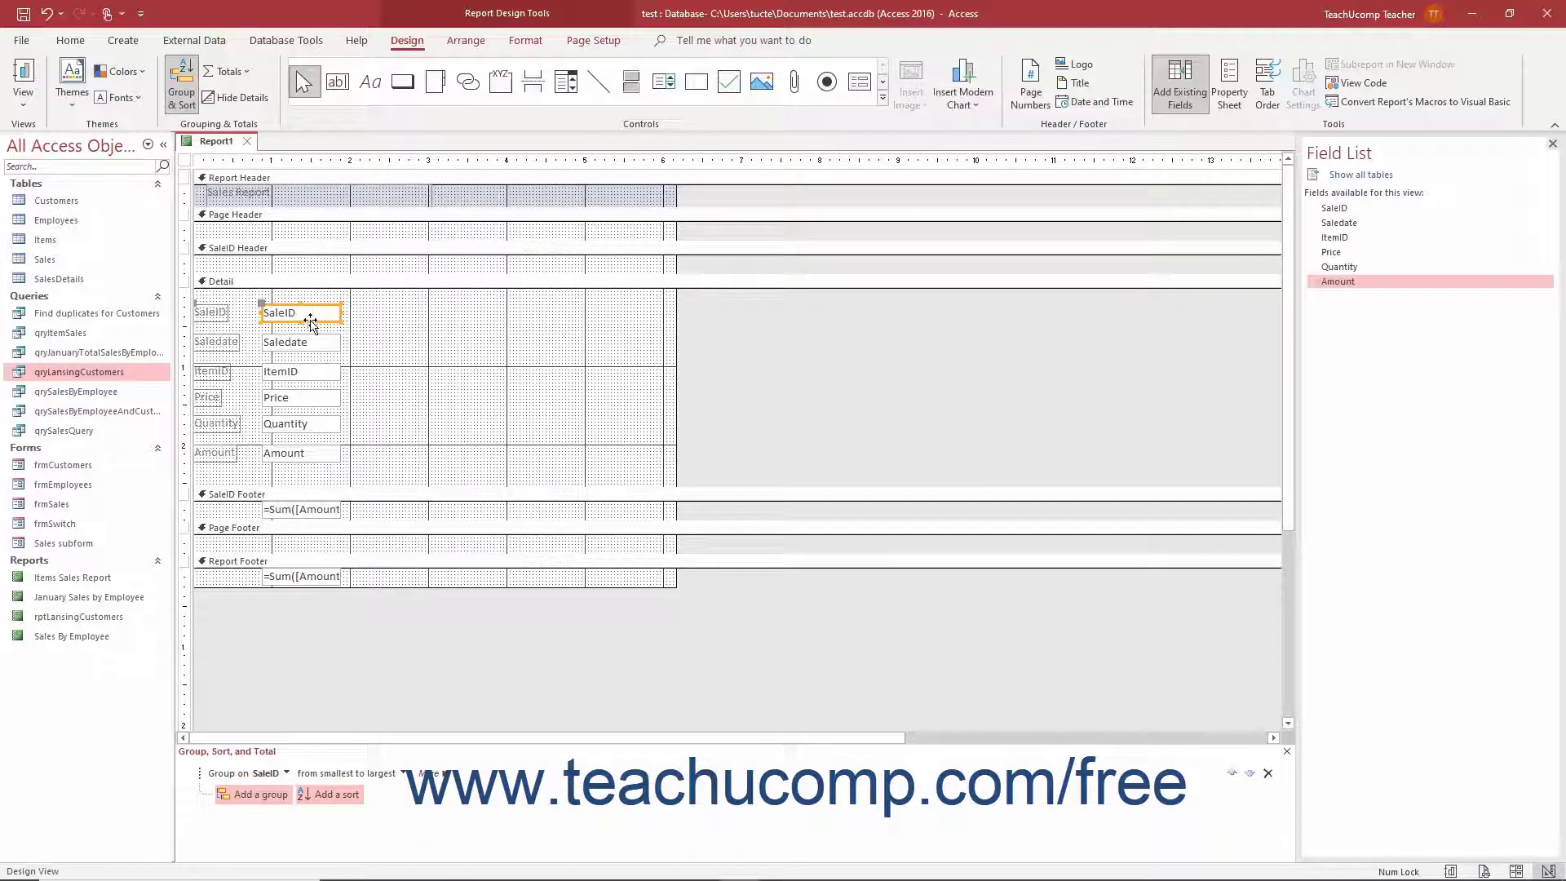
{"action": "left_click_drag", "start_coordinate": [311, 321], "coordinate": [319, 266]}
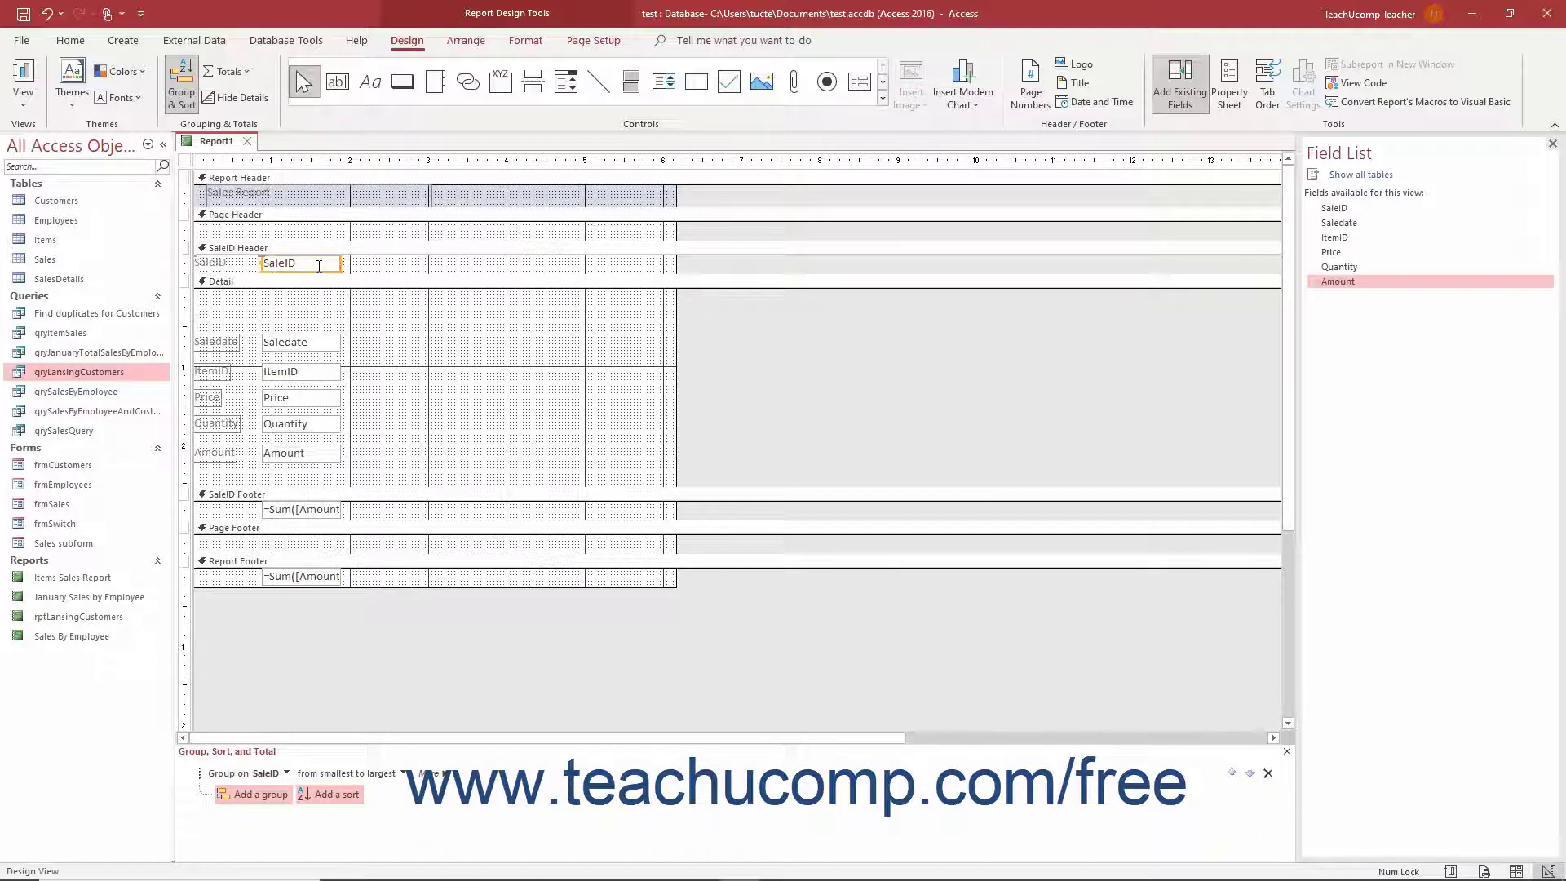
{"action": "left_click_drag", "start_coordinate": [404, 463], "coordinate": [363, 315]}
{"action": "left_click_drag", "start_coordinate": [367, 486], "coordinate": [363, 441]}
Step: Check Report1 in Print Preview, then back in design select the SaleID Footer subtotal
{"action": "left_click", "coordinate": [28, 106]}
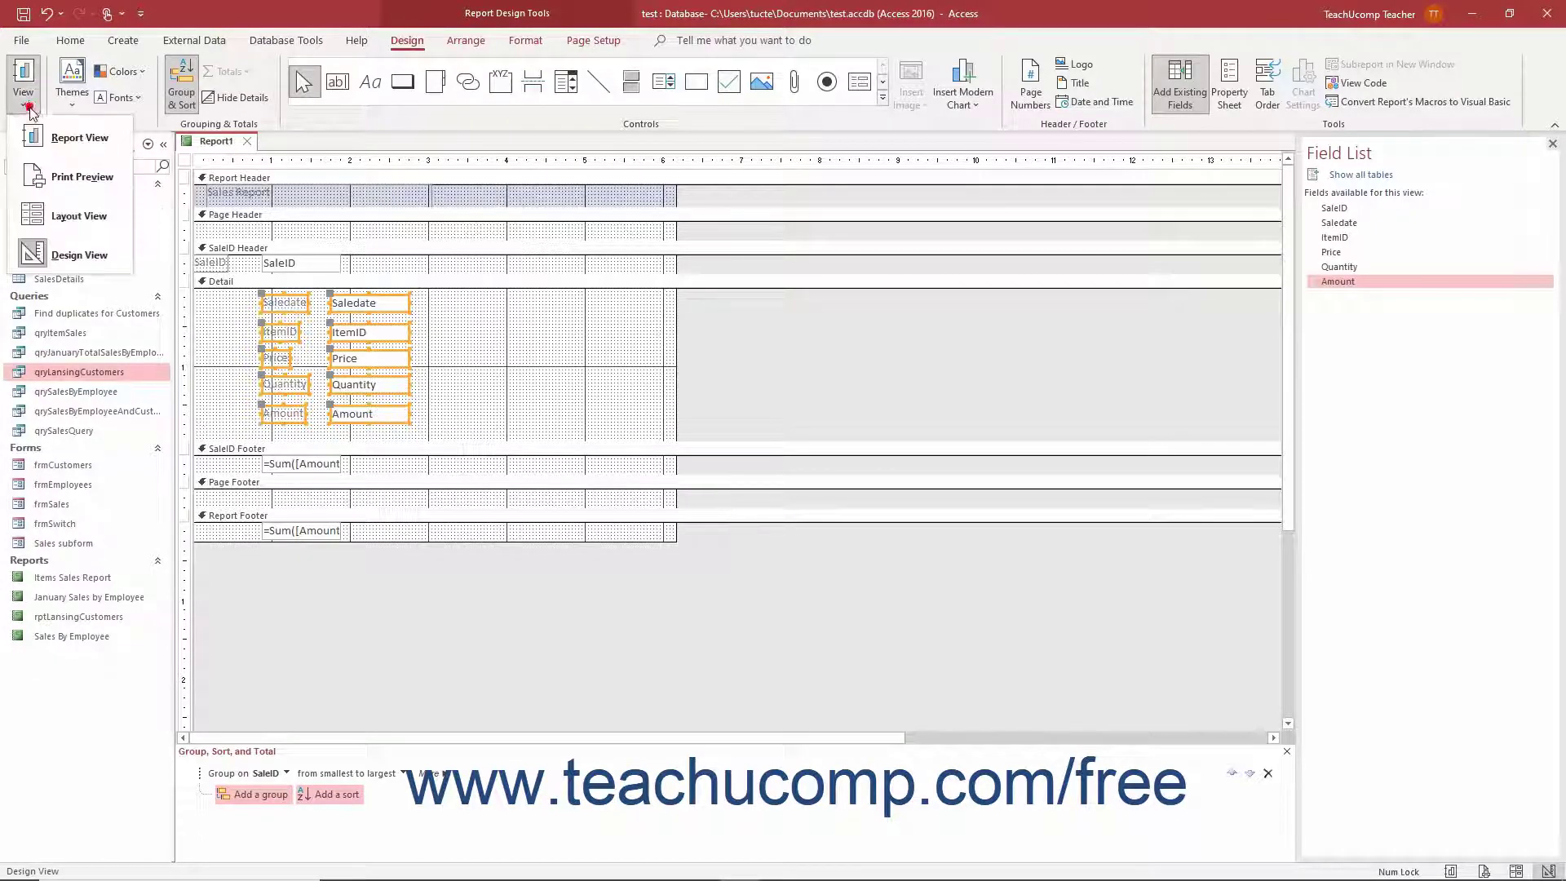
{"action": "left_click", "coordinate": [81, 176]}
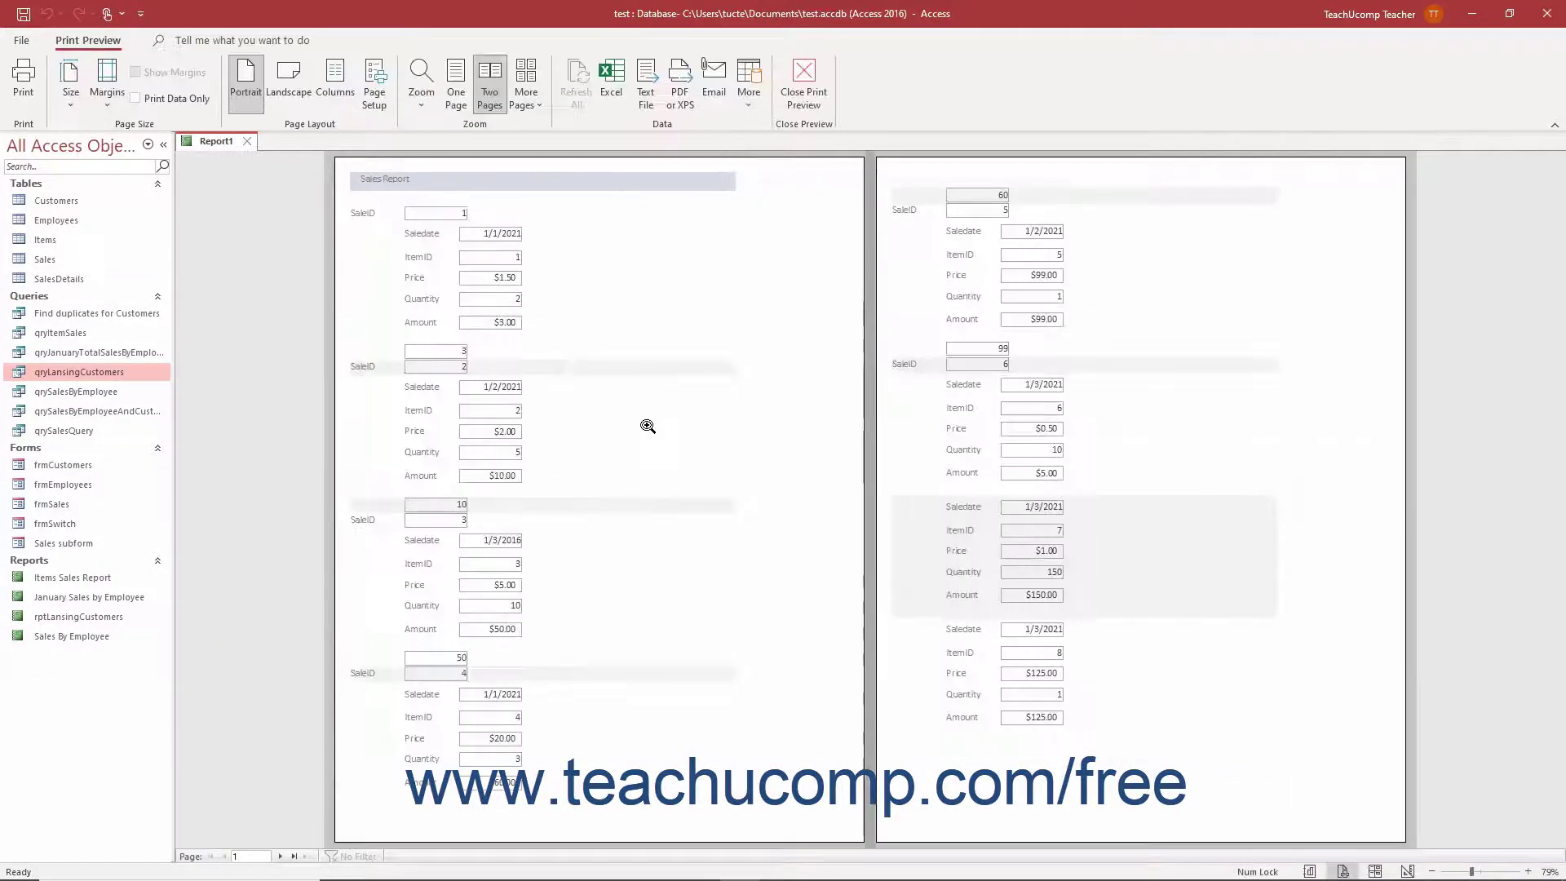
{"action": "left_click", "coordinate": [806, 82]}
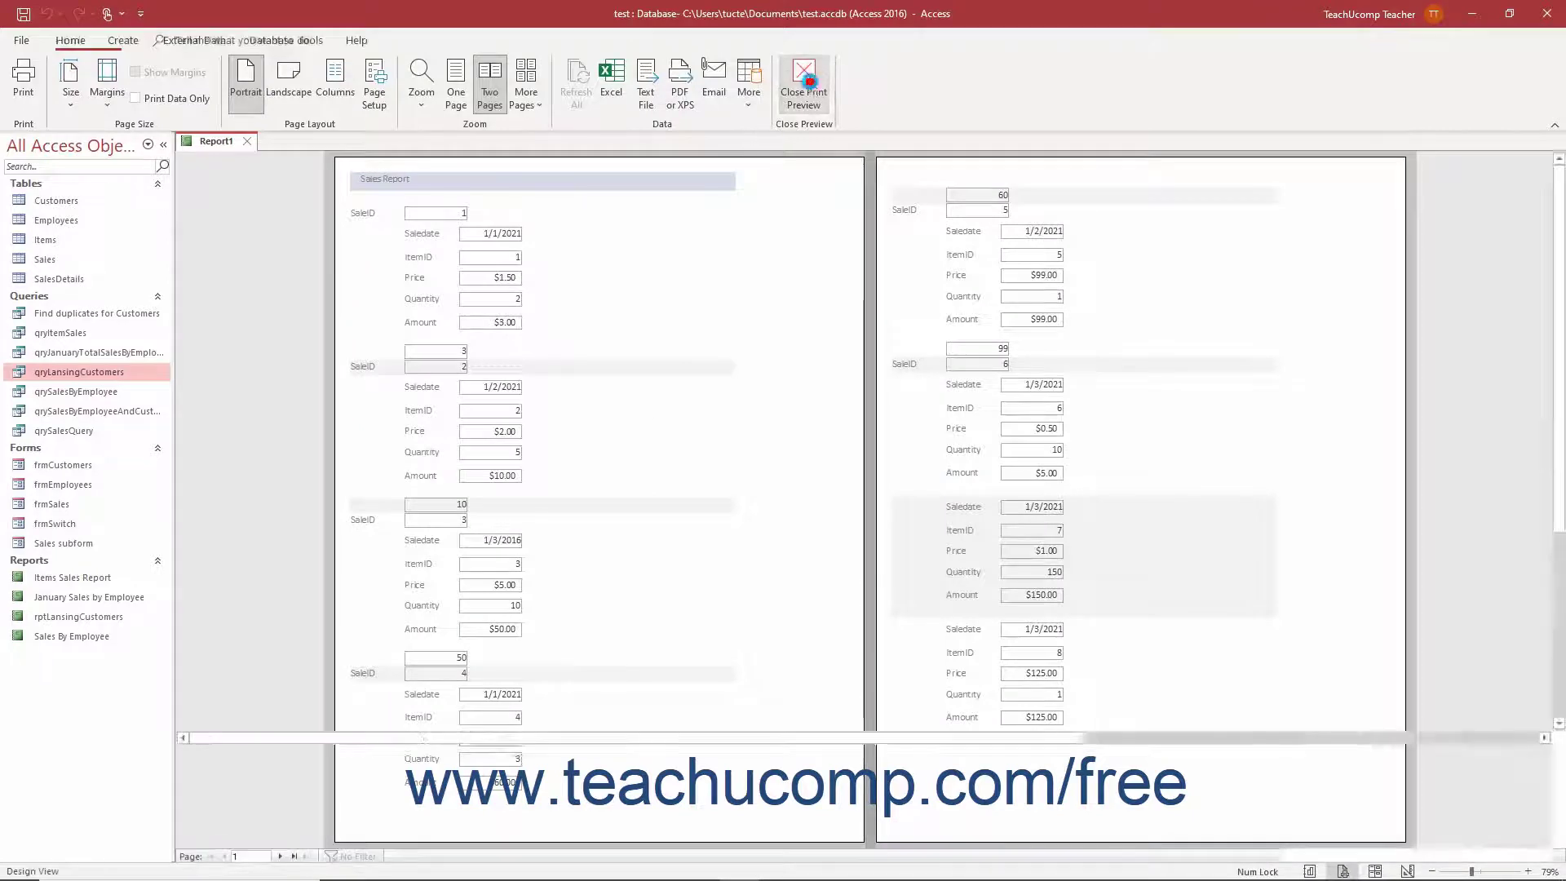
{"action": "left_click", "coordinate": [337, 471]}
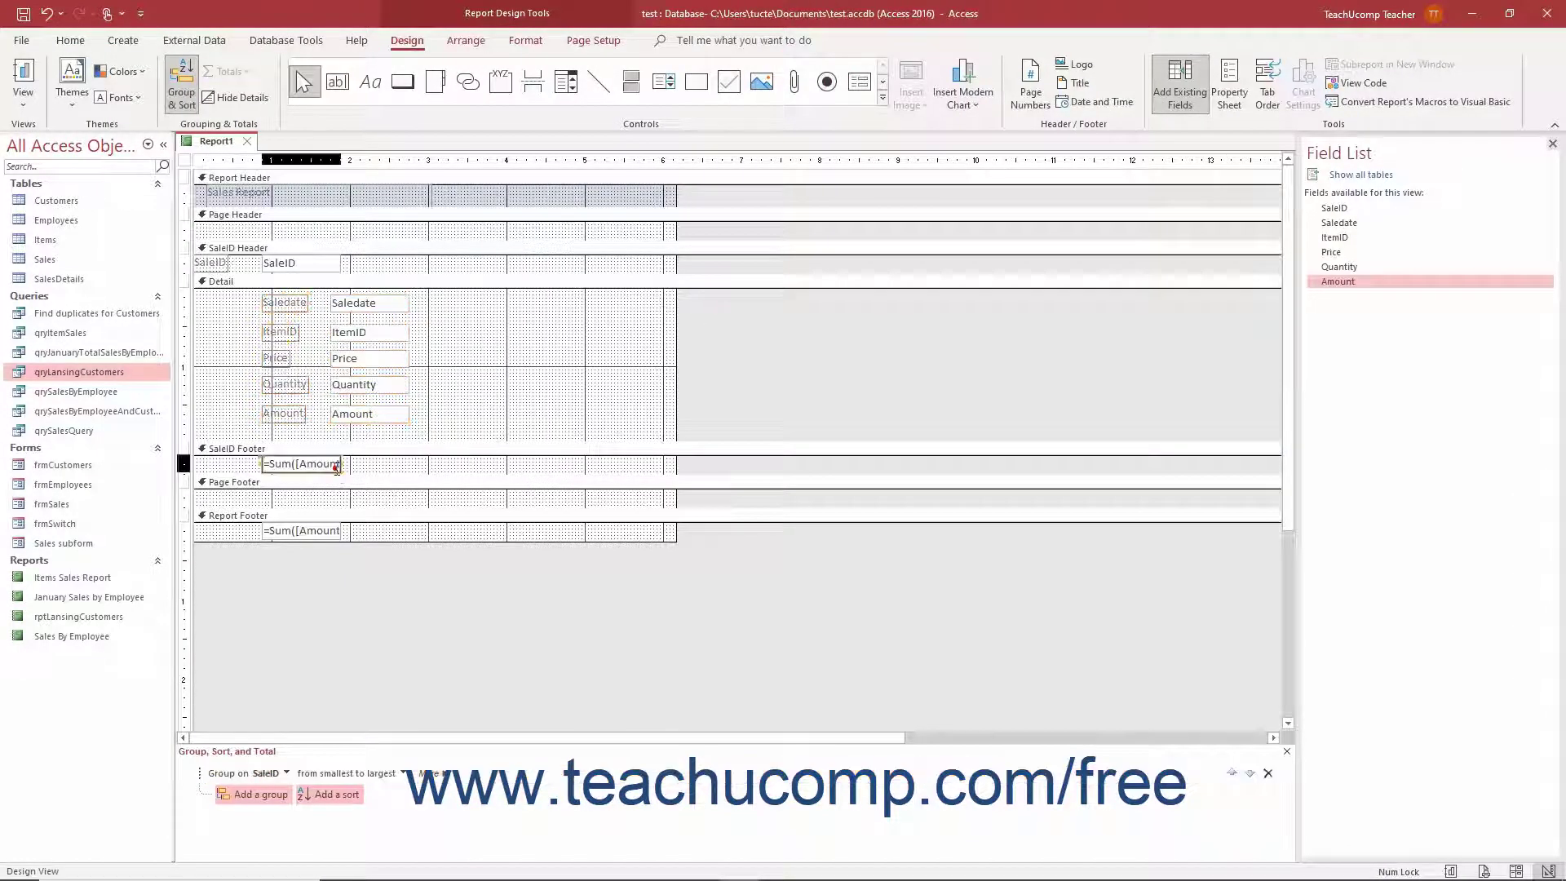
Step: Format the SaleID Footer =Sum([Amount]) subtotal as Currency in the Property Sheet
{"action": "left_click", "coordinate": [1229, 94]}
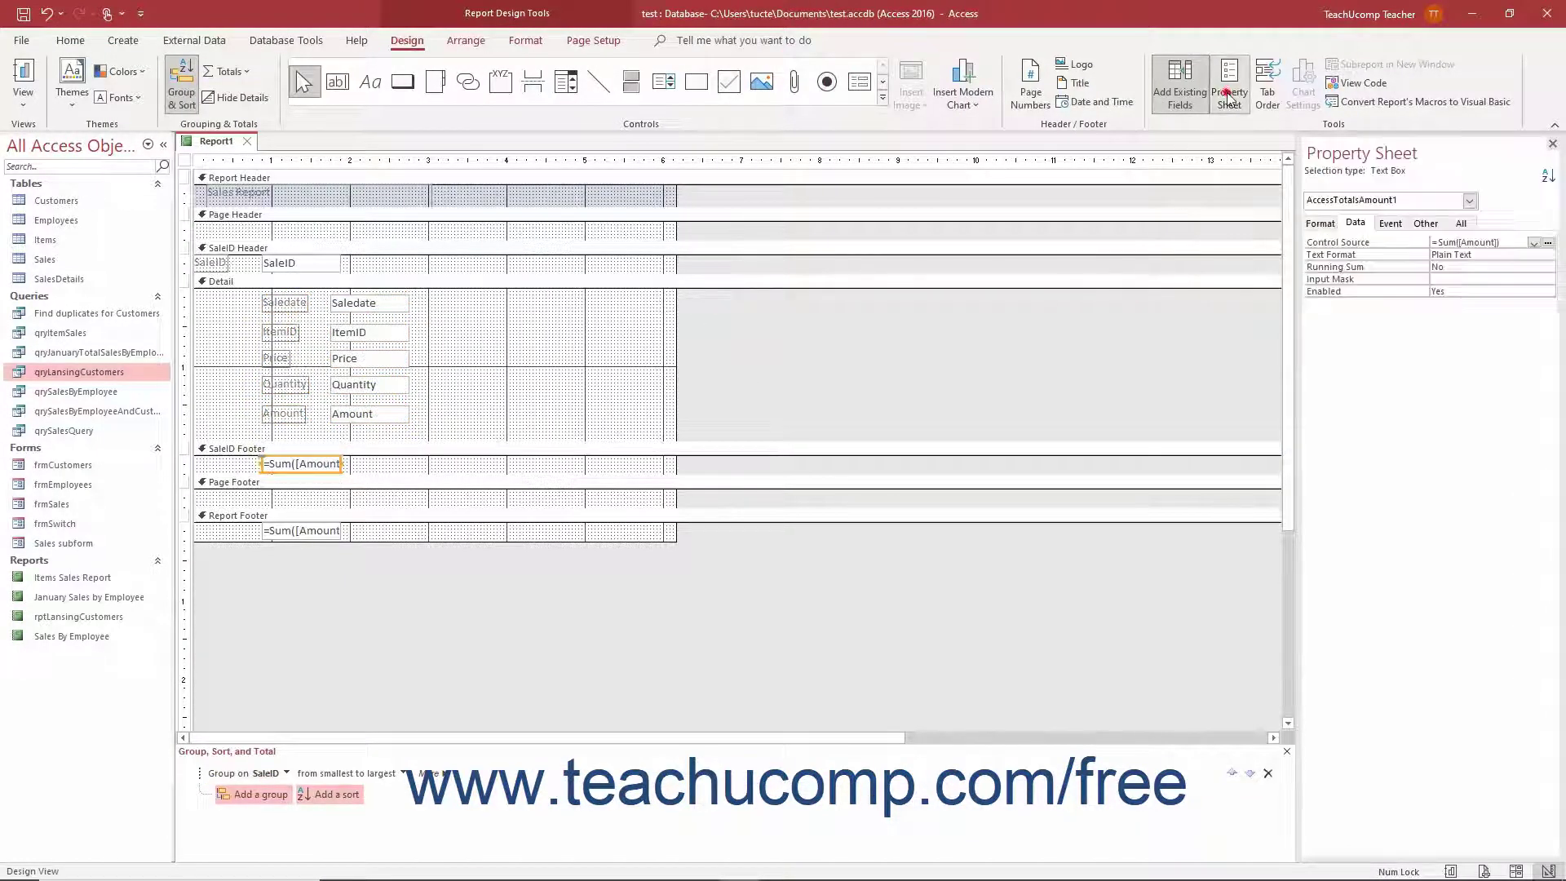
{"action": "left_click", "coordinate": [1321, 223]}
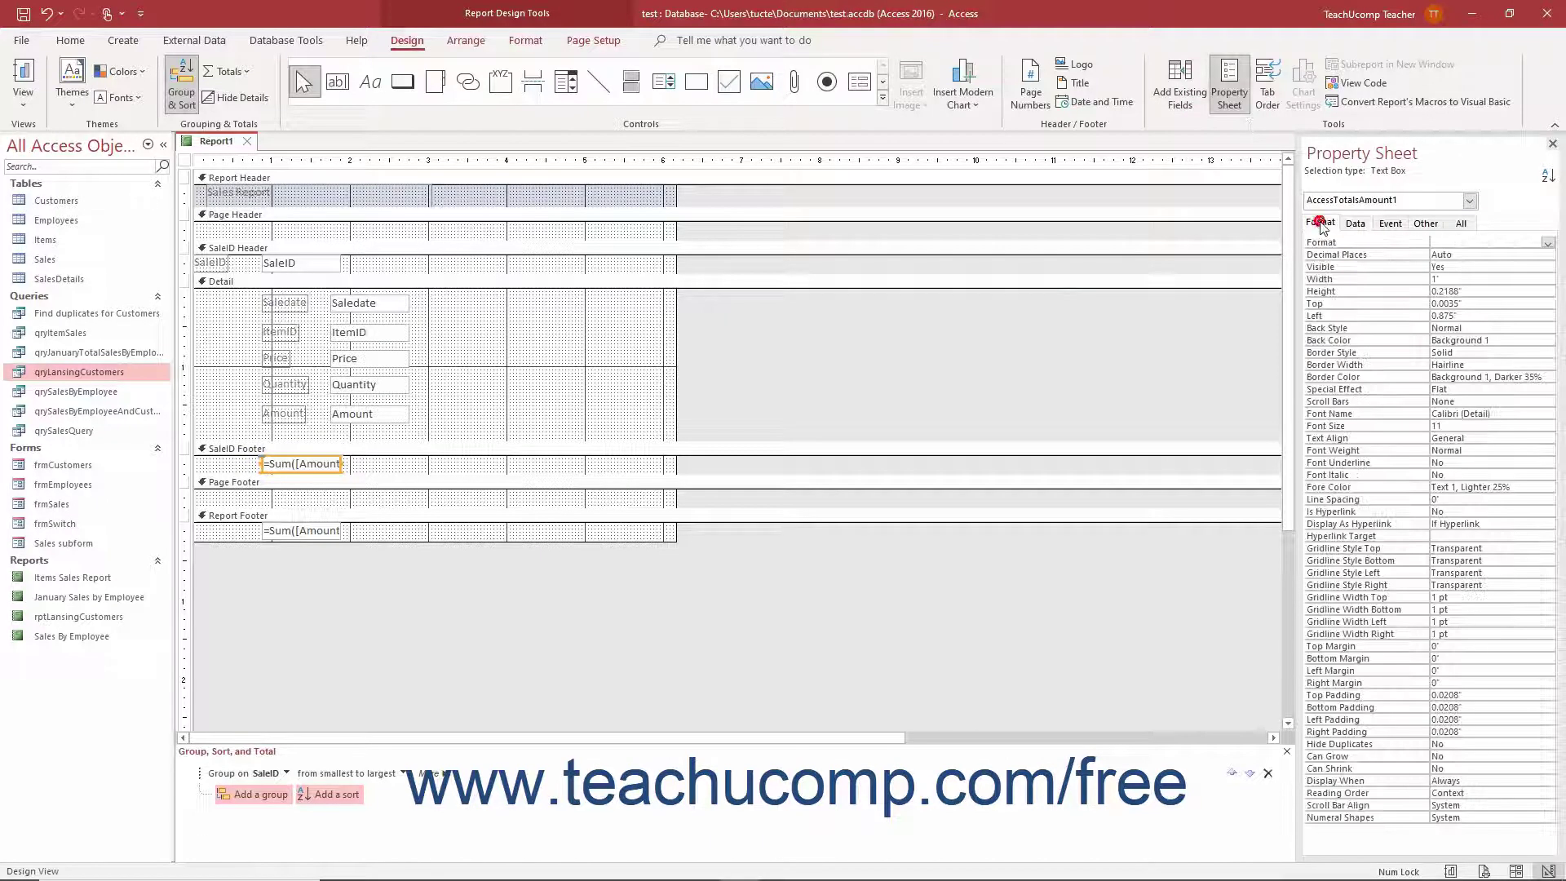
{"action": "left_click", "coordinate": [1547, 243]}
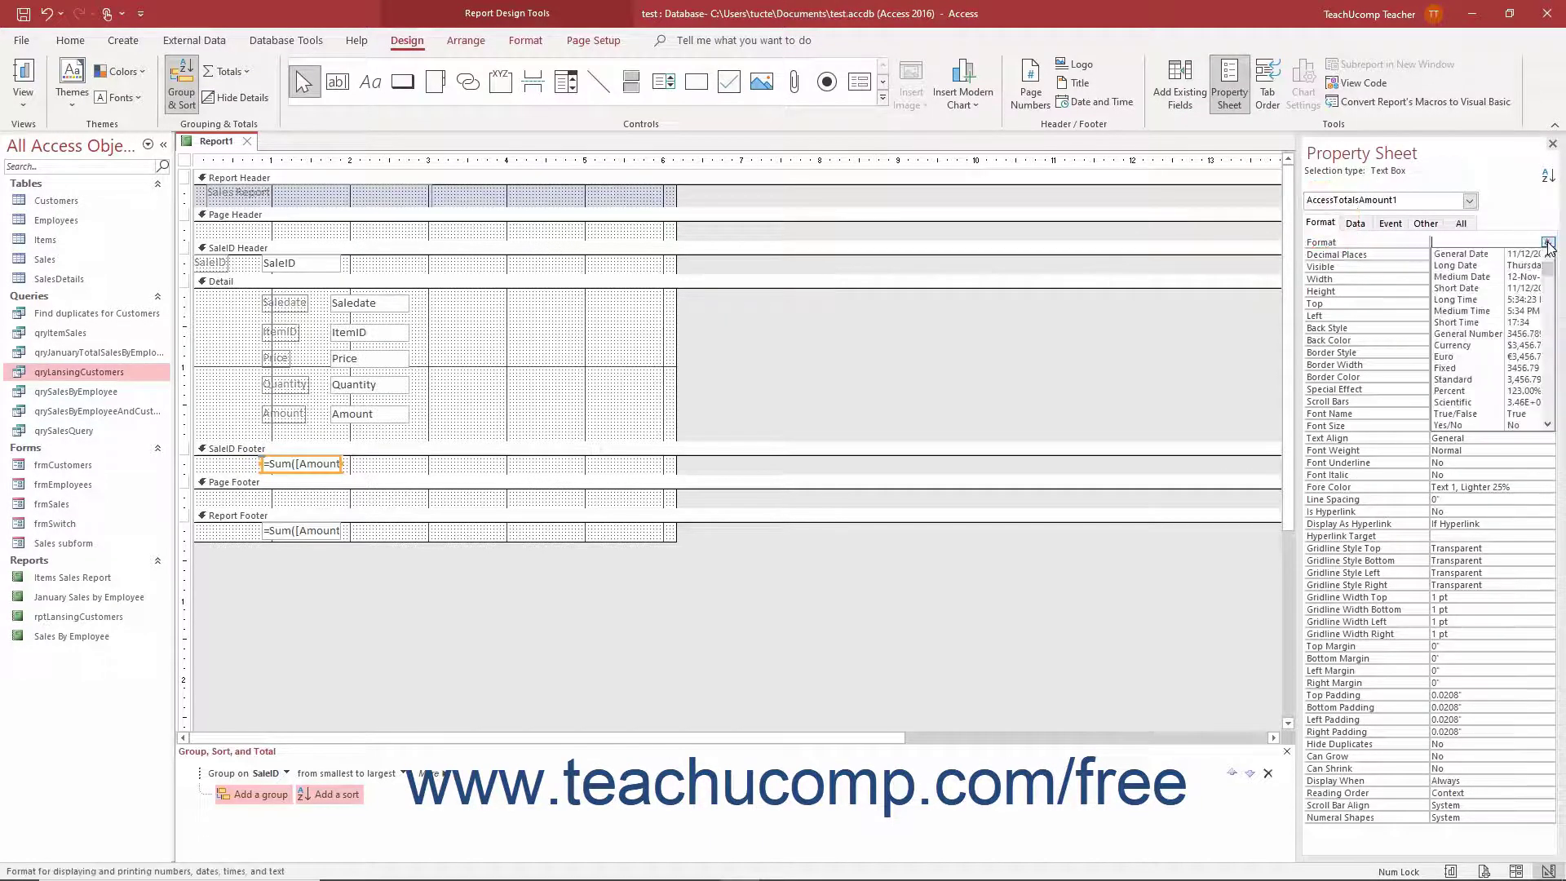
{"action": "left_click", "coordinate": [1477, 345]}
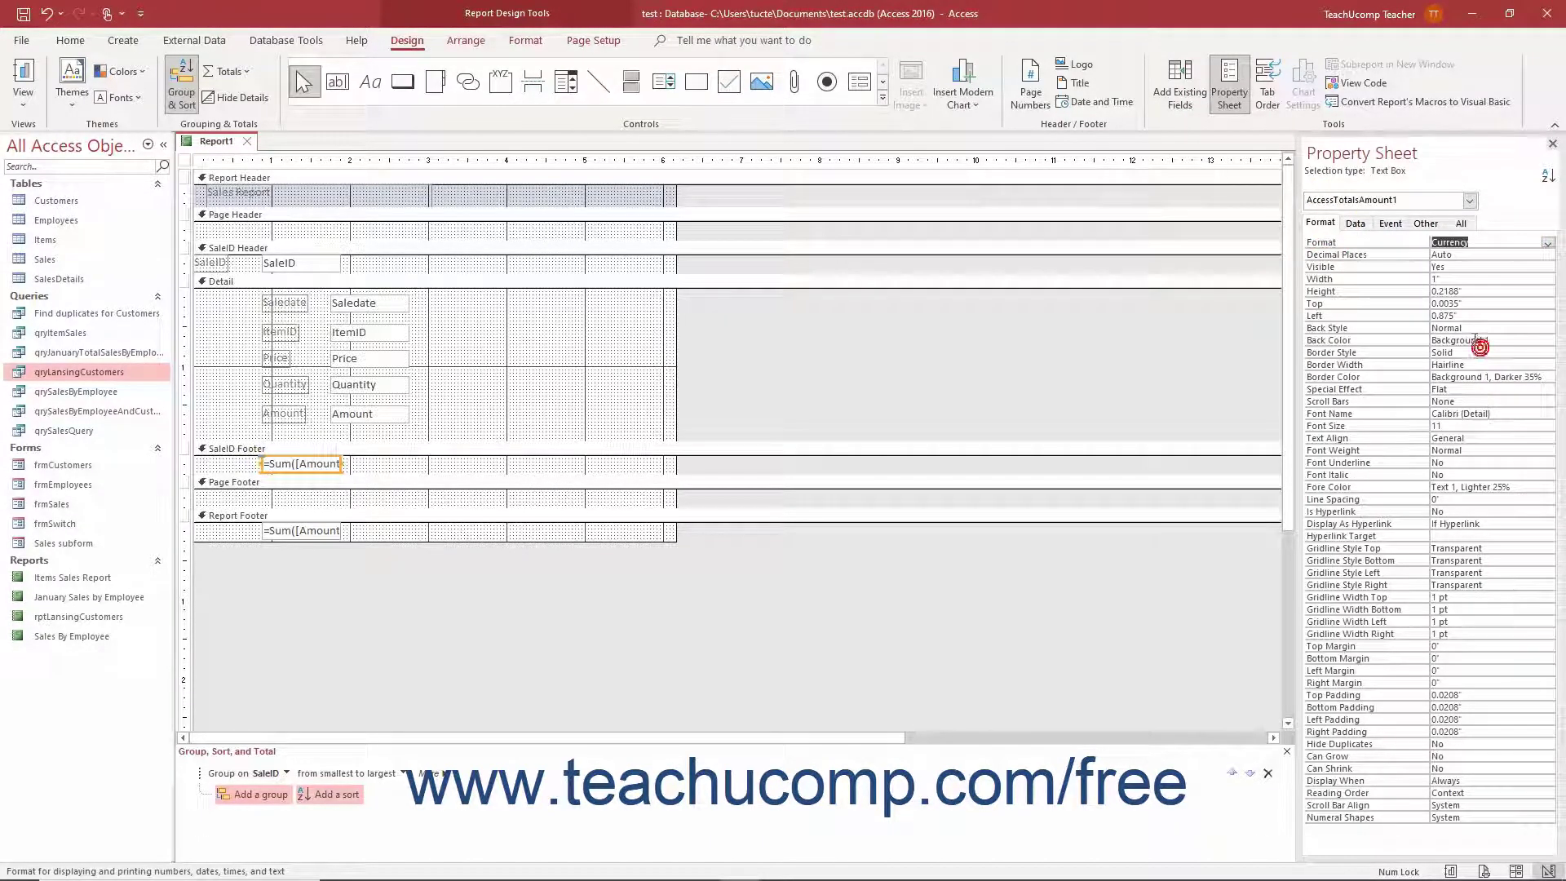
Step: Check the currency subtotals in Report View, then return to Design View
{"action": "left_click", "coordinate": [23, 94]}
{"action": "left_click", "coordinate": [42, 138]}
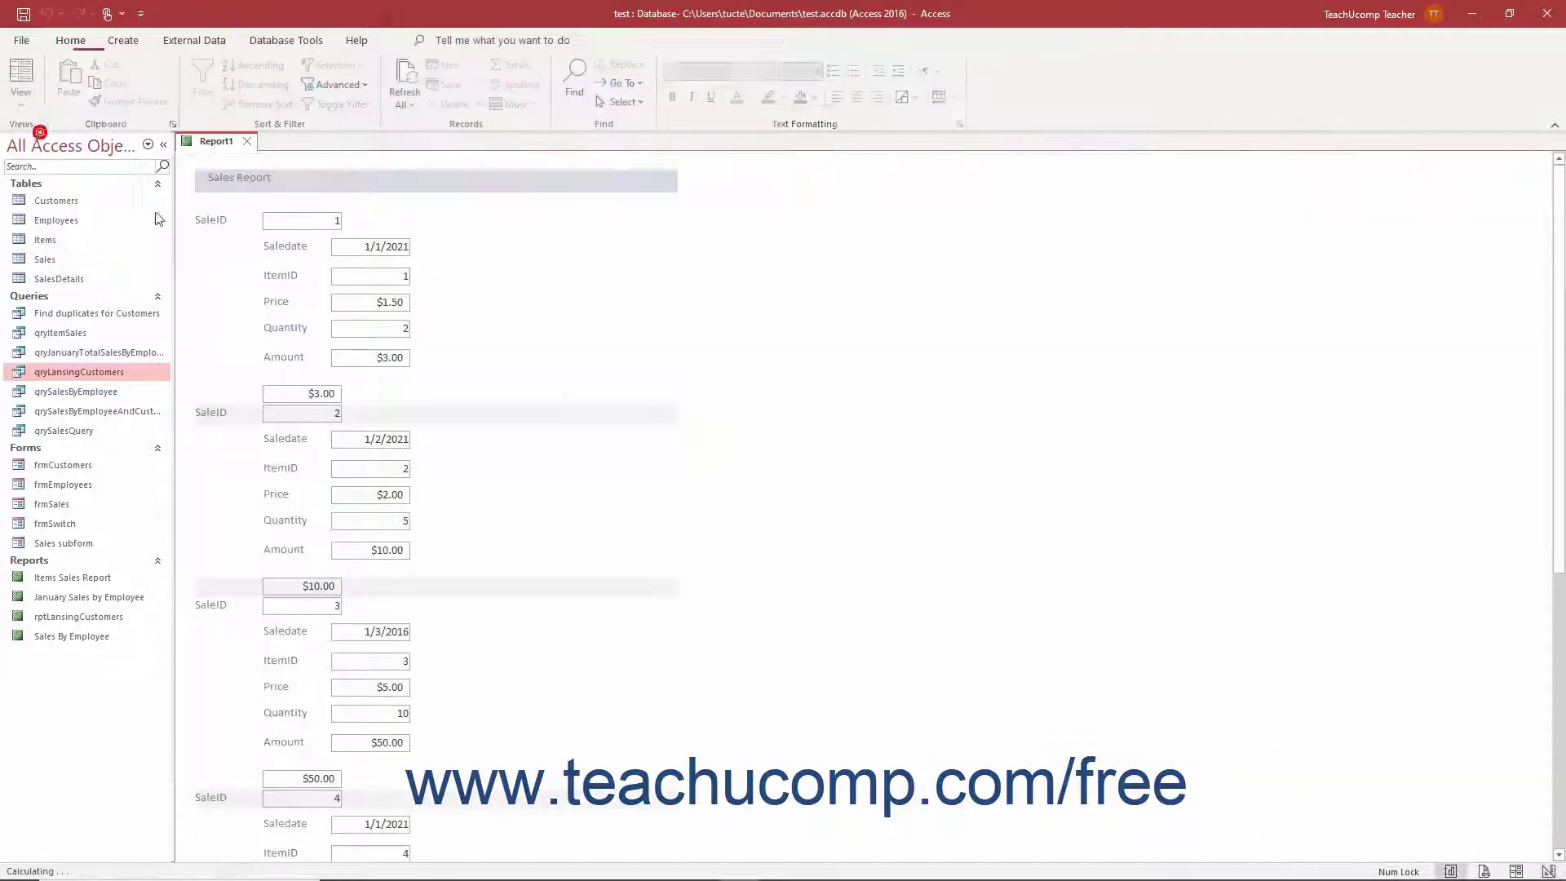
{"action": "scroll", "coordinate": [408, 314], "scroll_direction": "down", "scroll_amount": 3}
{"action": "left_click", "coordinate": [23, 96]}
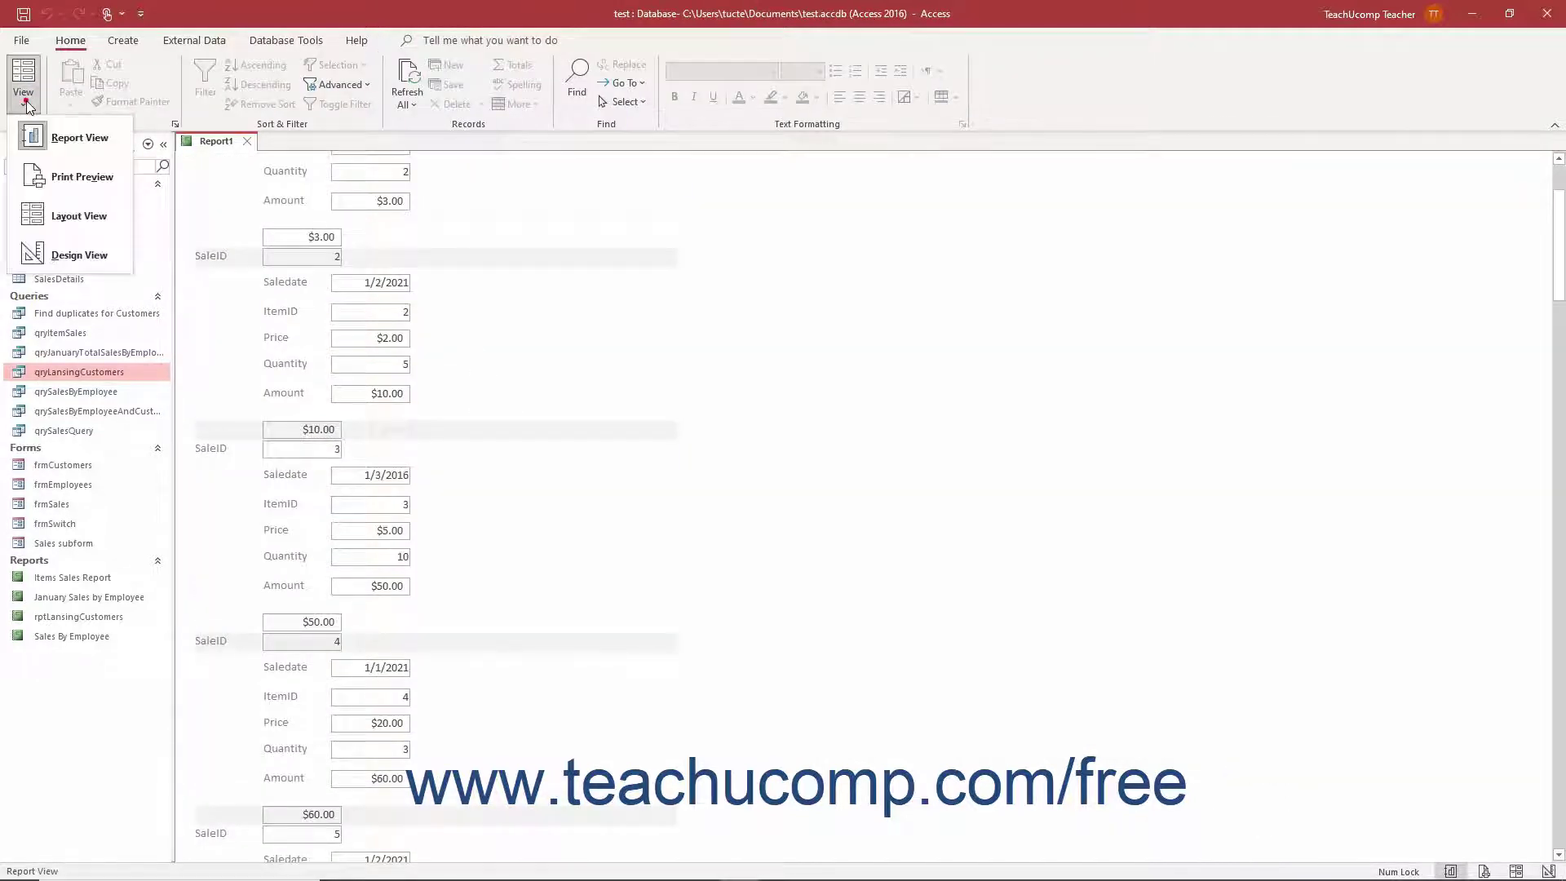
{"action": "left_click", "coordinate": [73, 254]}
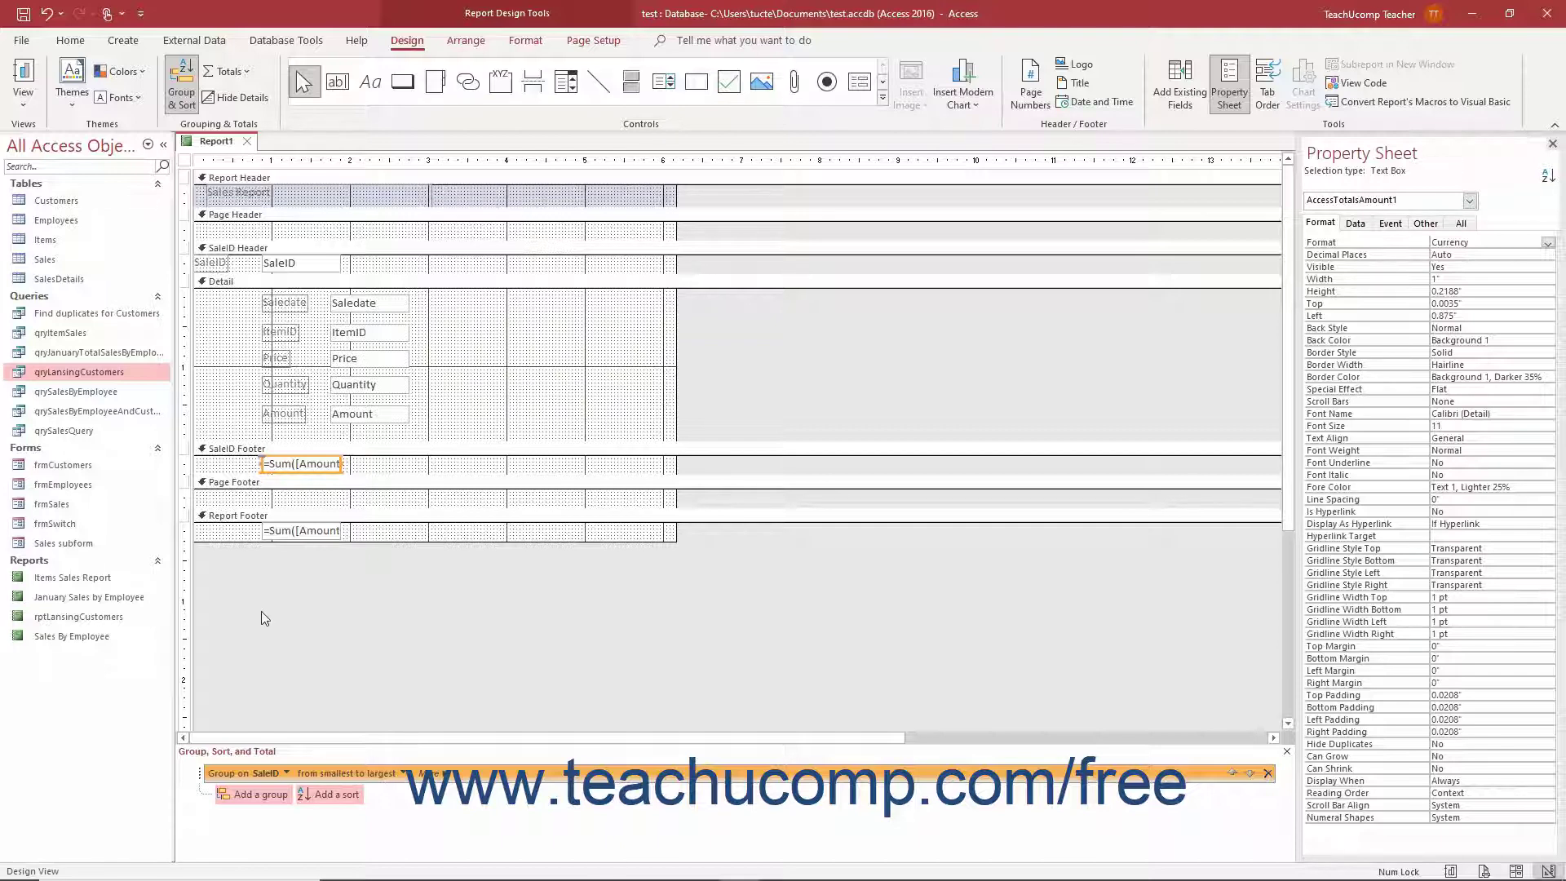
Step: Open rptLansingCustomers in Design View and add an A-to-Z sort on CompanyName
{"action": "double_click", "coordinate": [93, 616]}
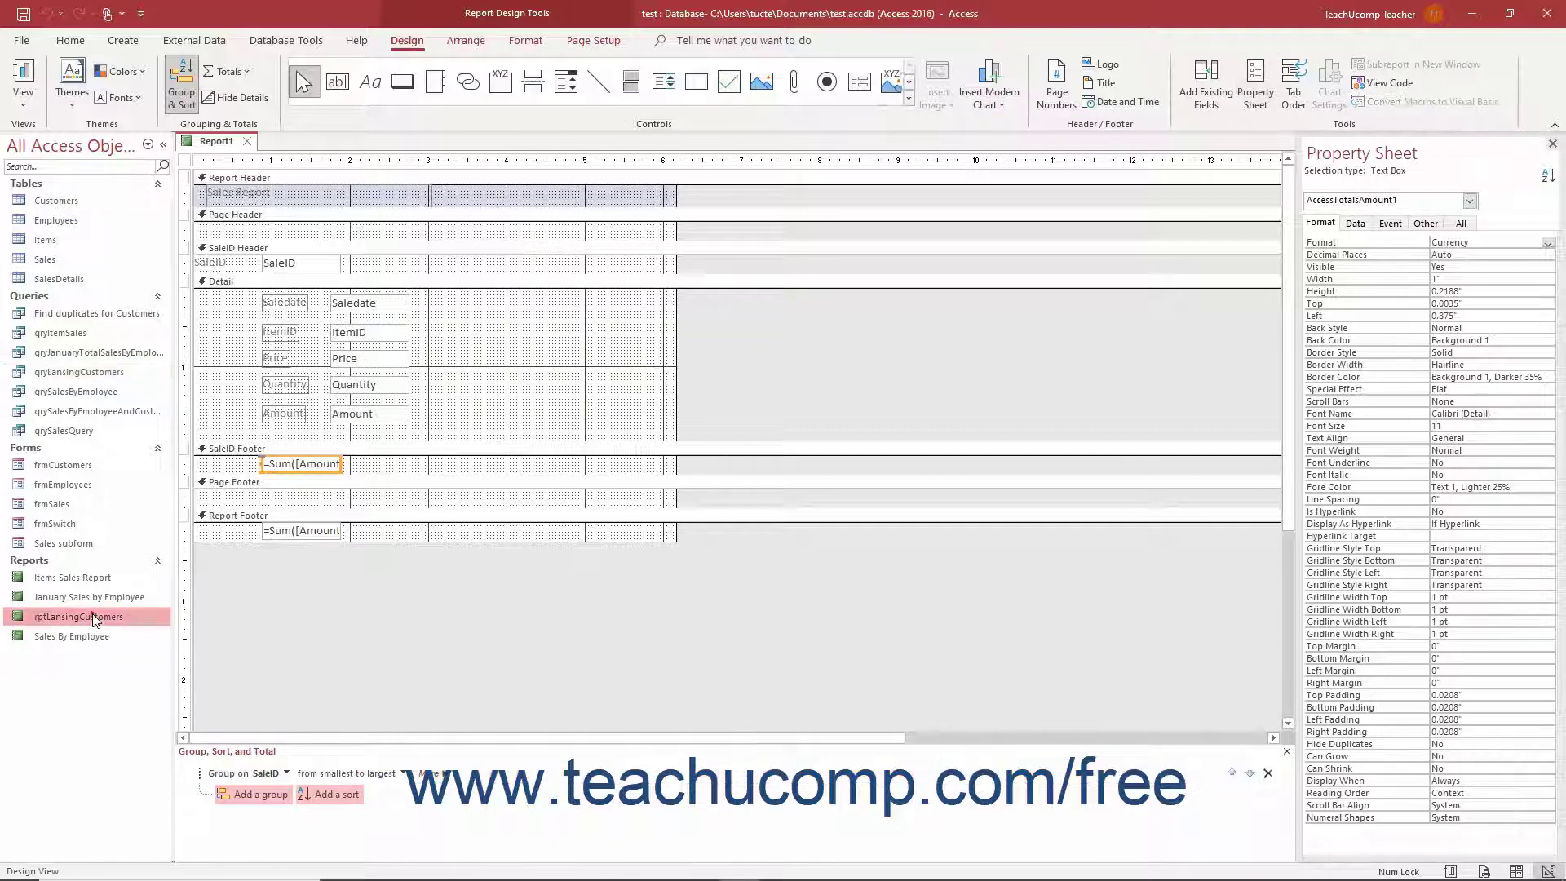
{"action": "left_click", "coordinate": [25, 100]}
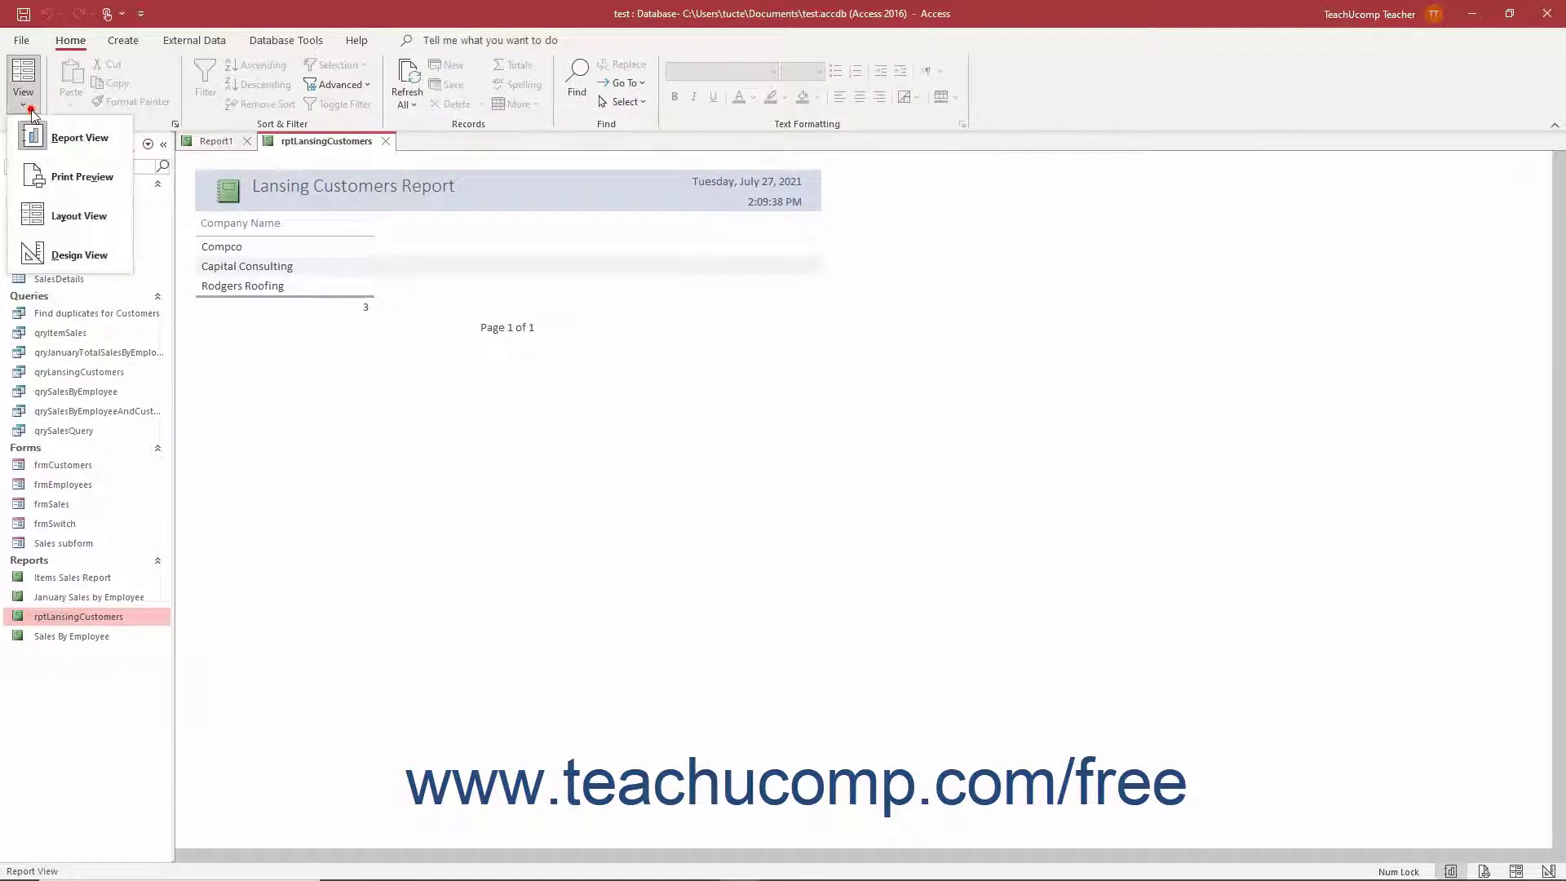
{"action": "left_click", "coordinate": [79, 254]}
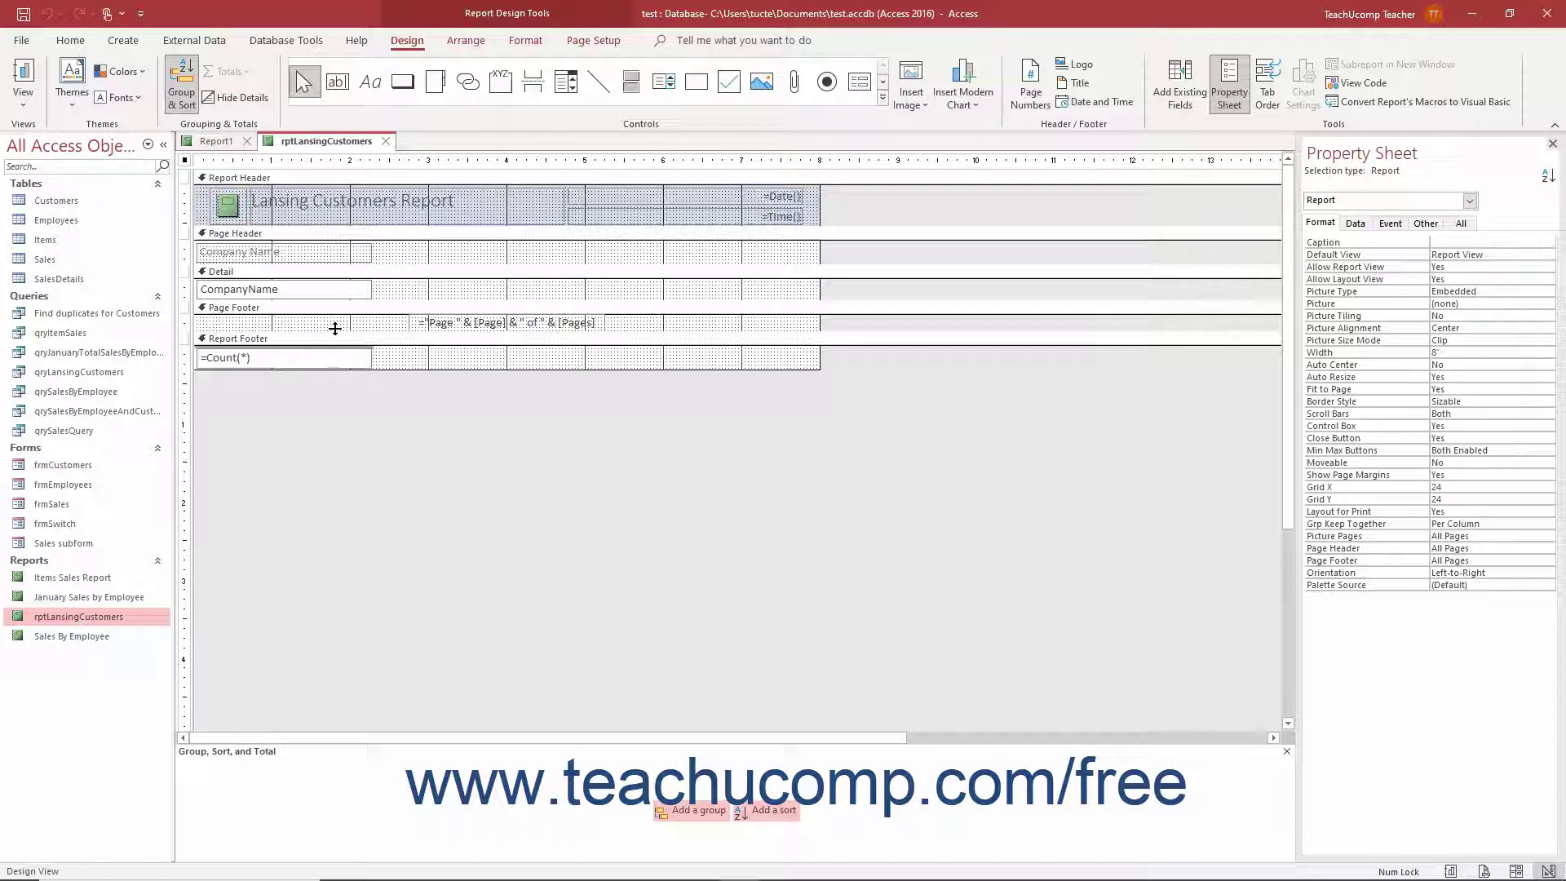
{"action": "left_click", "coordinate": [767, 811]}
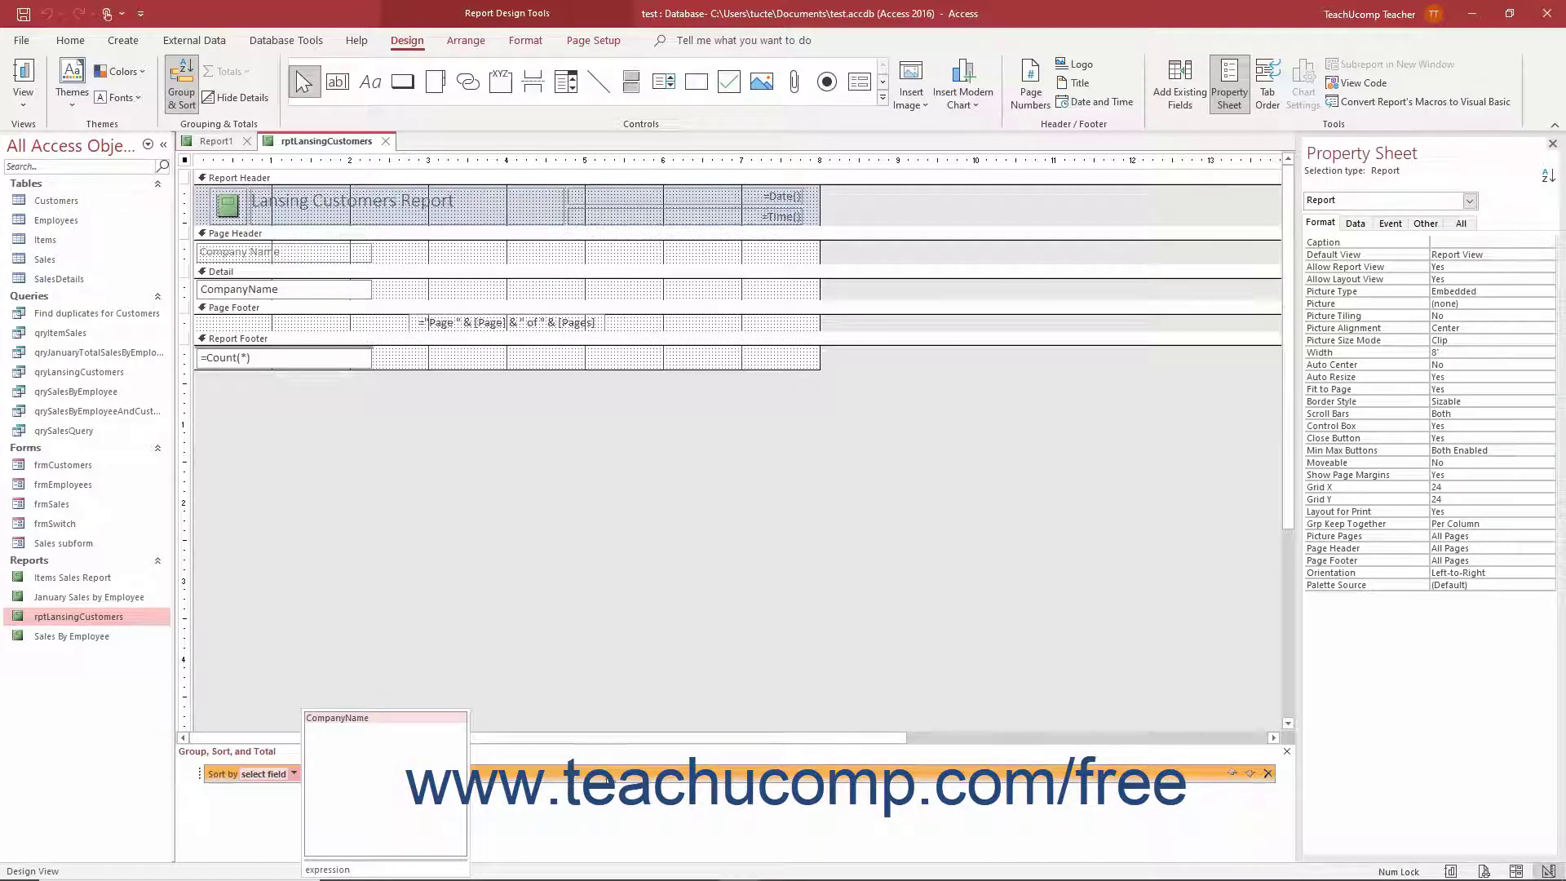
{"action": "left_click", "coordinate": [423, 718]}
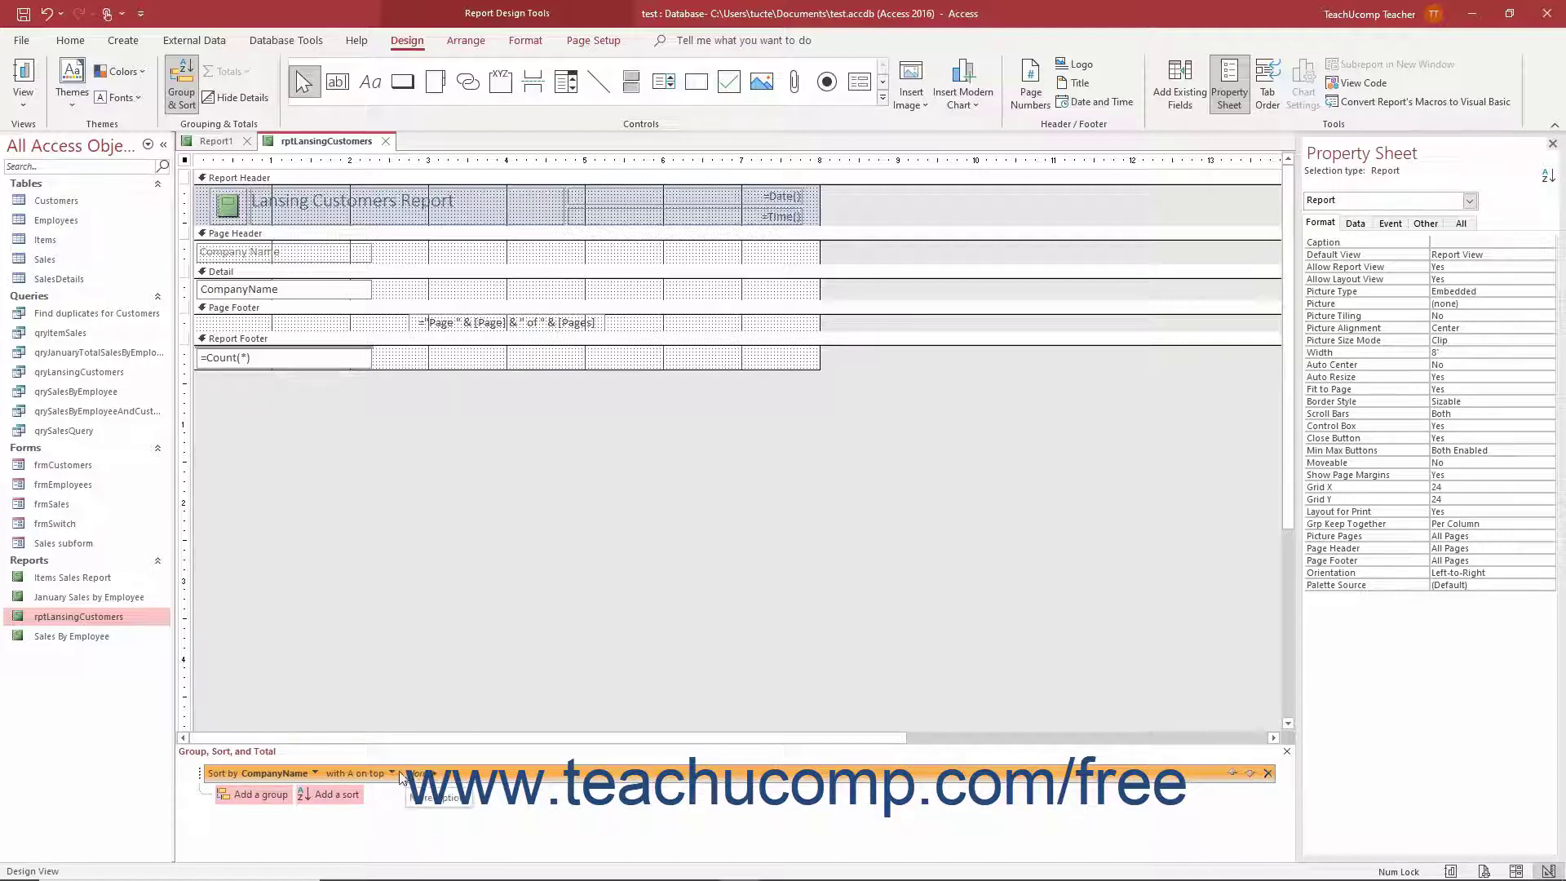
{"action": "left_click", "coordinate": [371, 789]}
Step: Check the sorted report in Report View, then return to Design View
{"action": "left_click", "coordinate": [24, 78]}
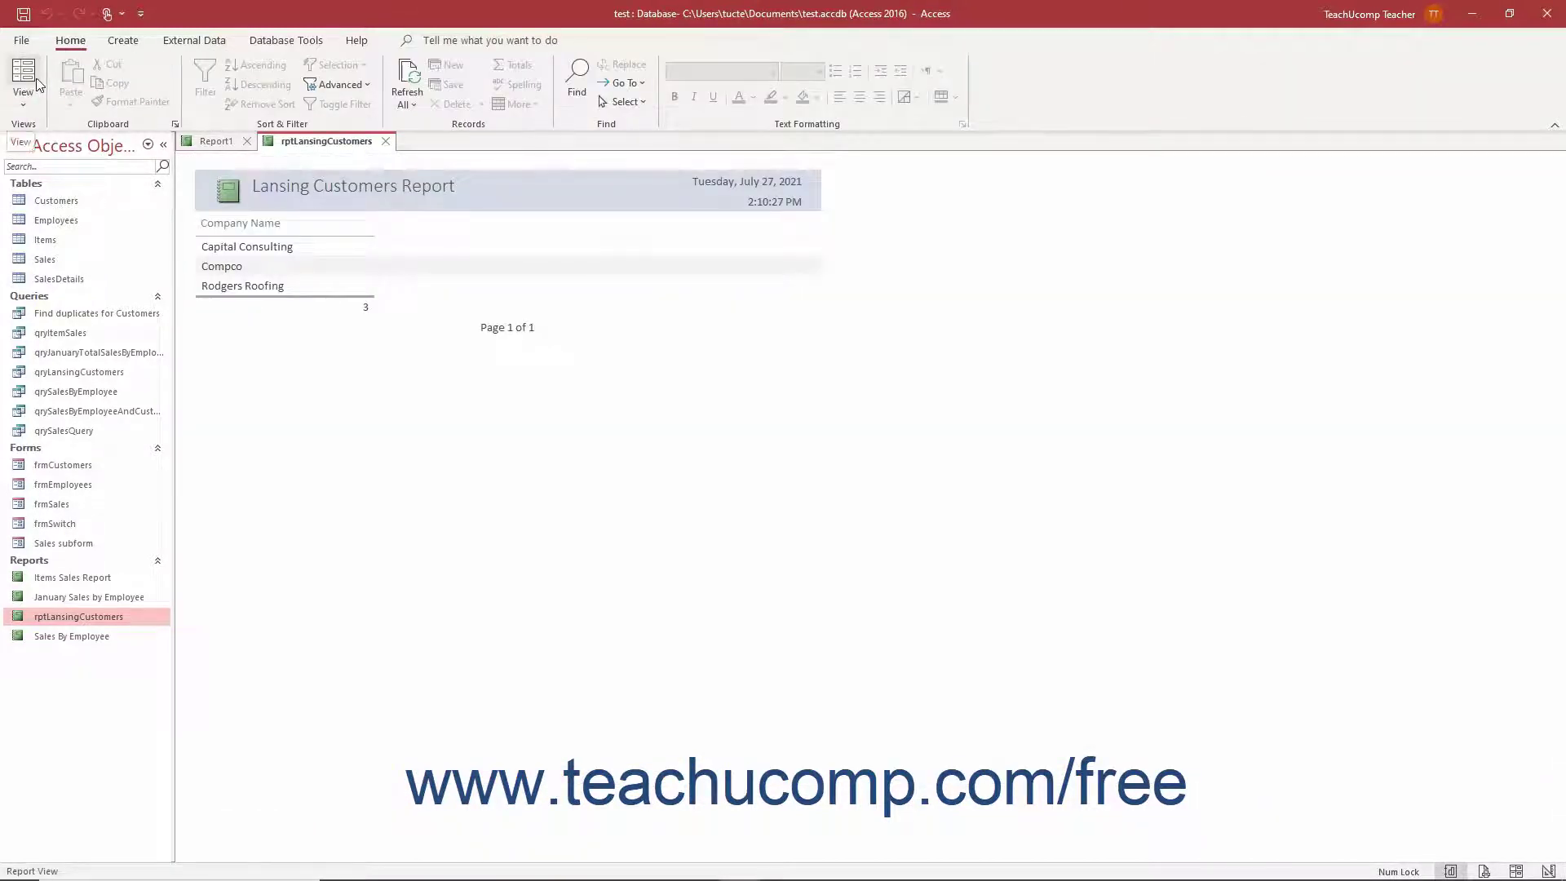
{"action": "left_click", "coordinate": [23, 96]}
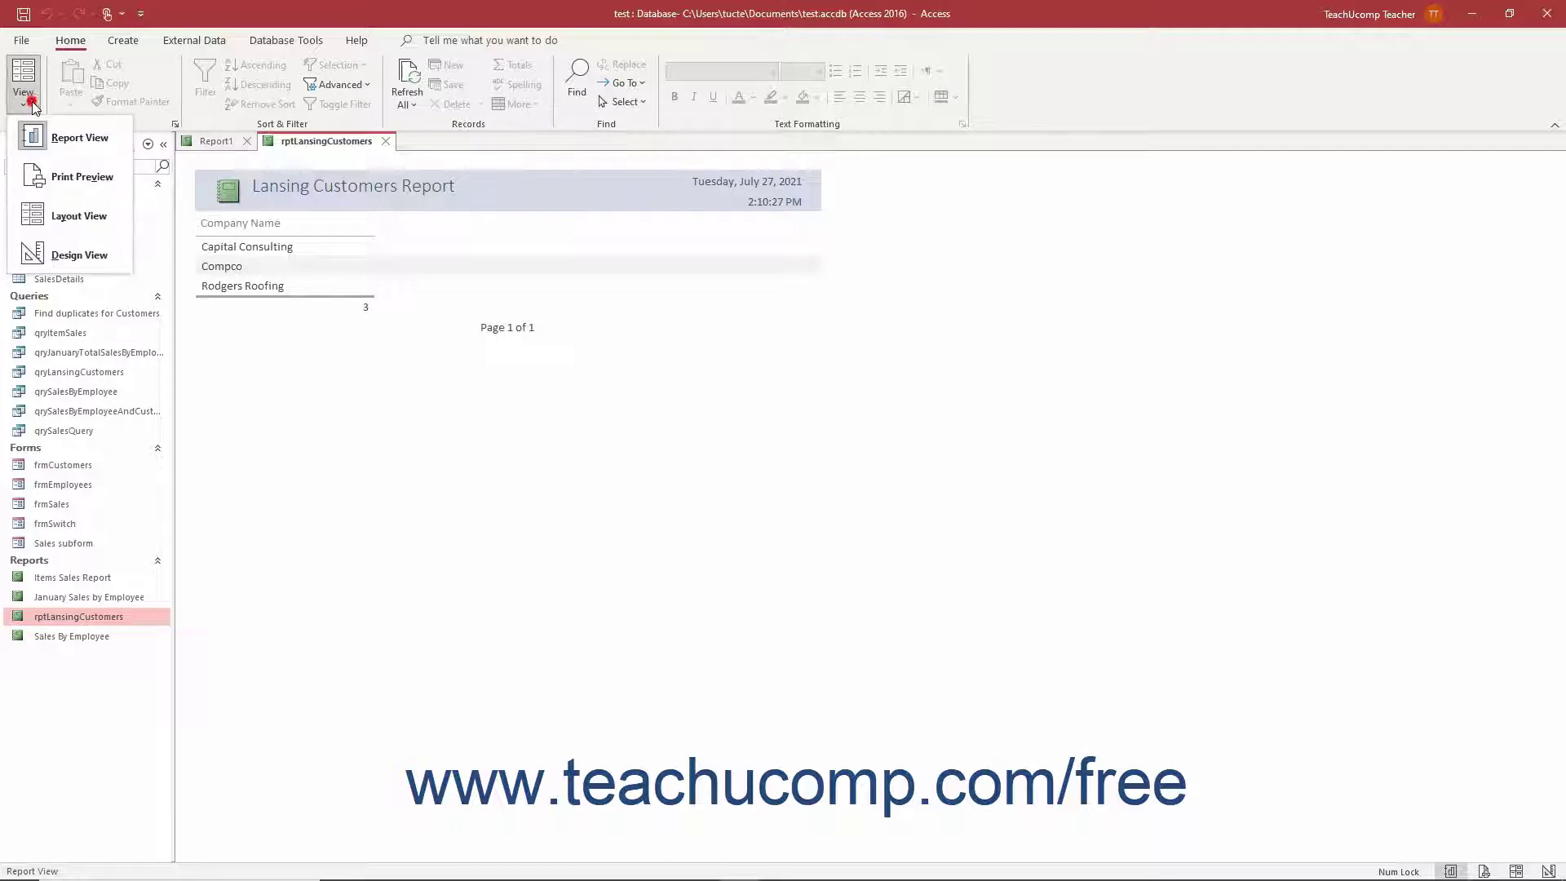
{"action": "left_click", "coordinate": [57, 257]}
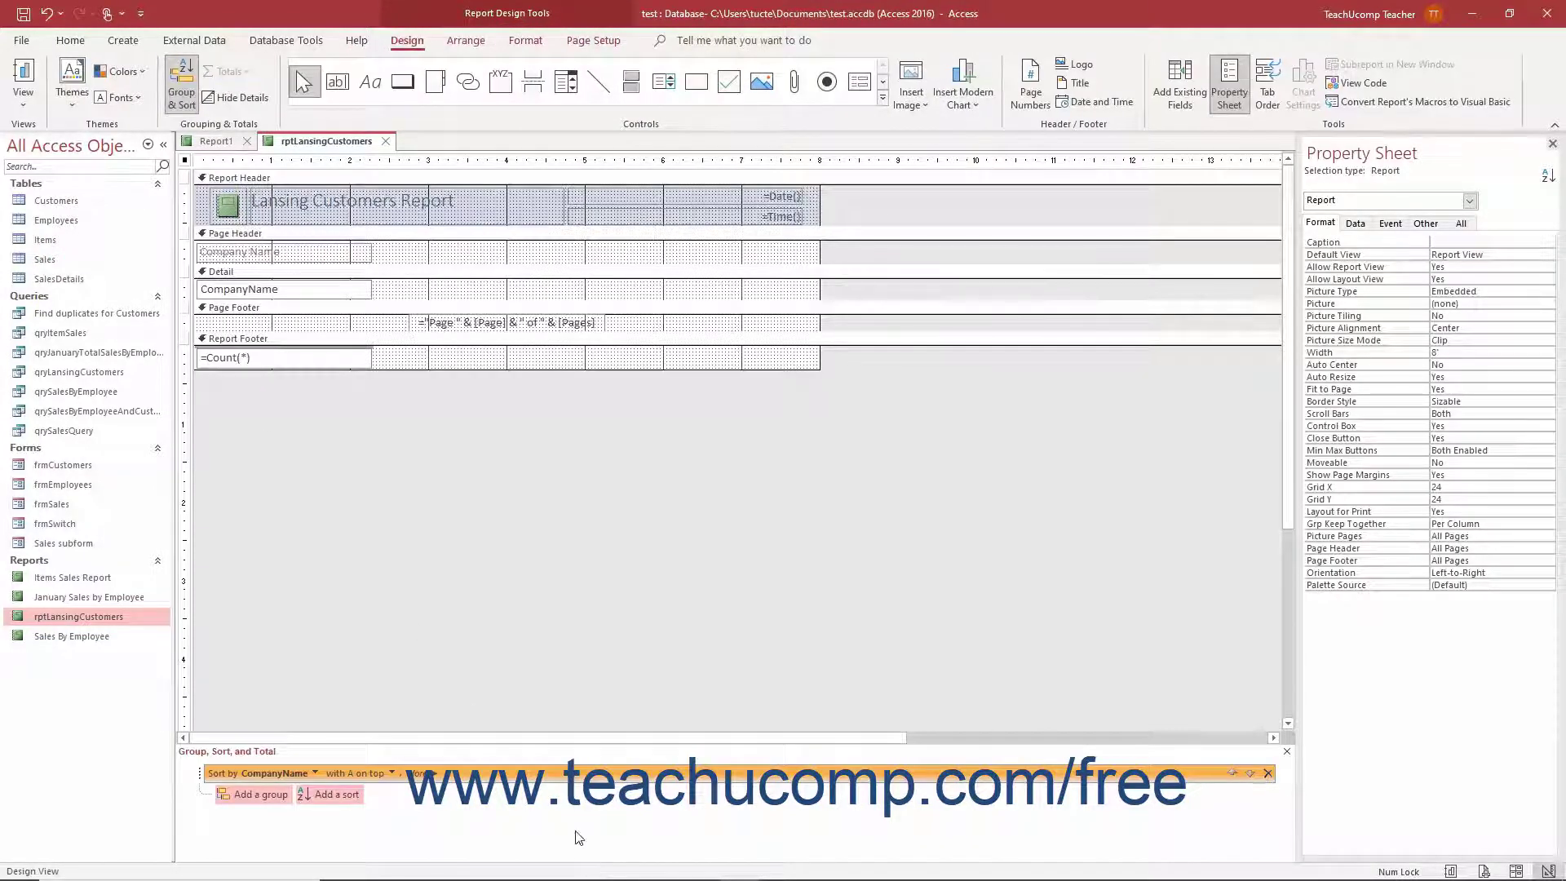